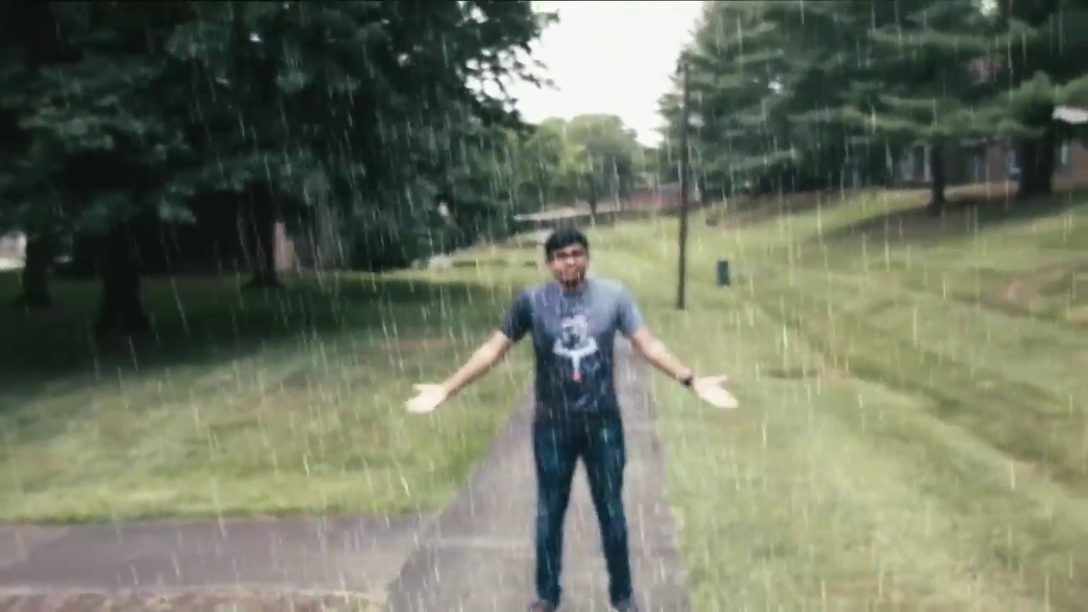
{"action": "left_click", "coordinate": [483, 534]}
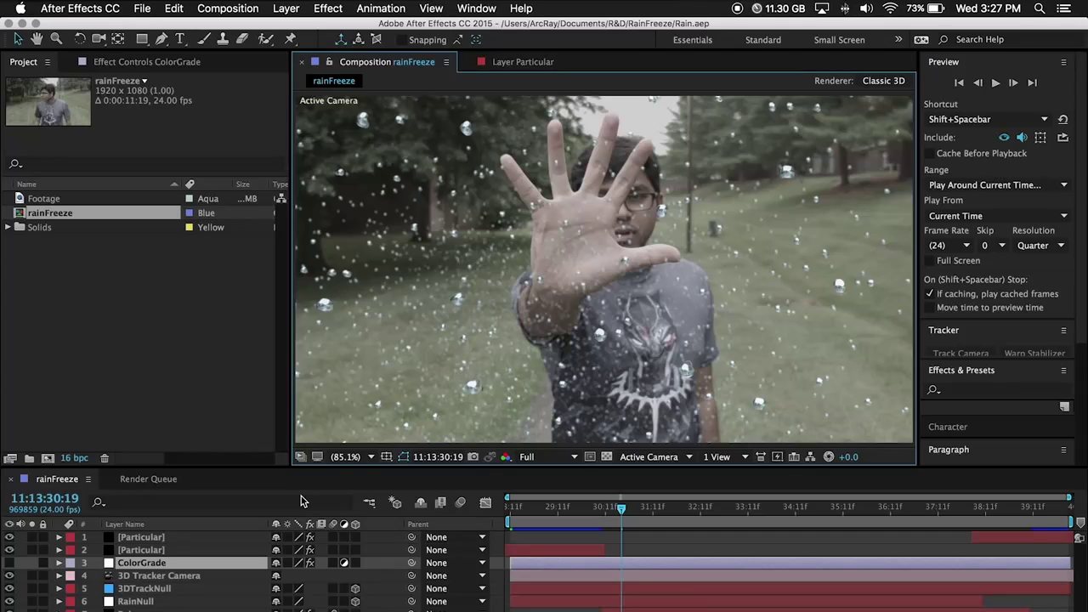
Step: Create a new HDTV 1080 24 composition with the default settings and add the Footage clip to it
{"action": "key", "text": "super+n"}
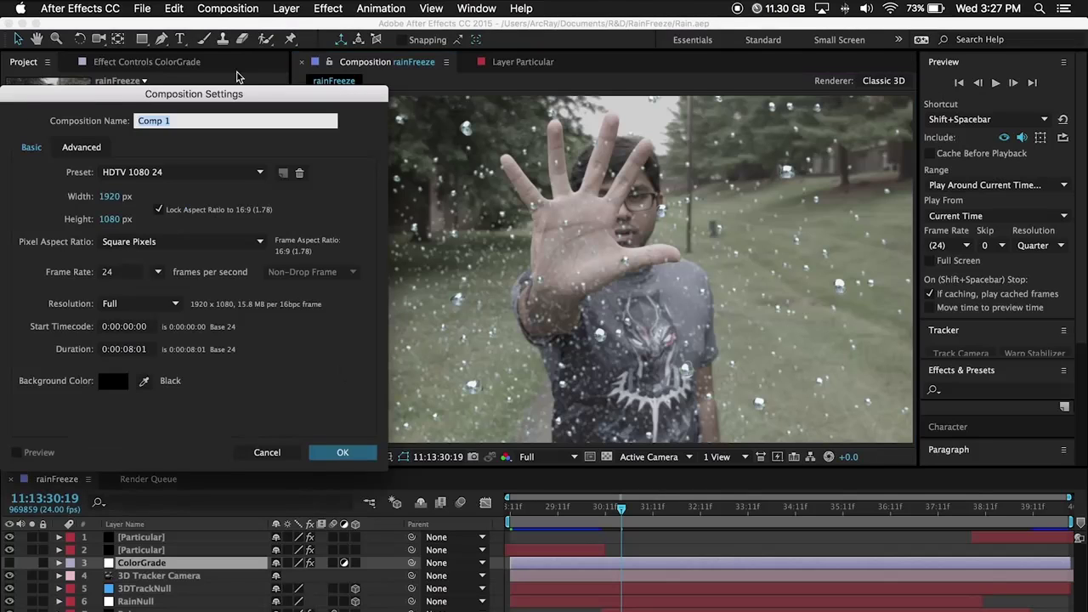
{"action": "left_click", "coordinate": [357, 452]}
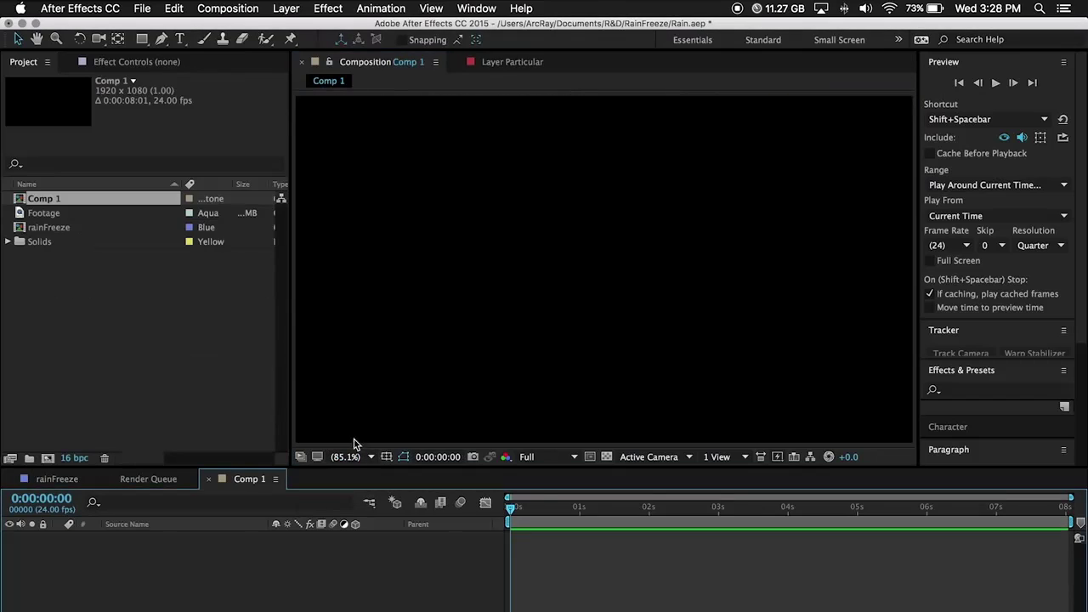
{"action": "left_click", "coordinate": [67, 214]}
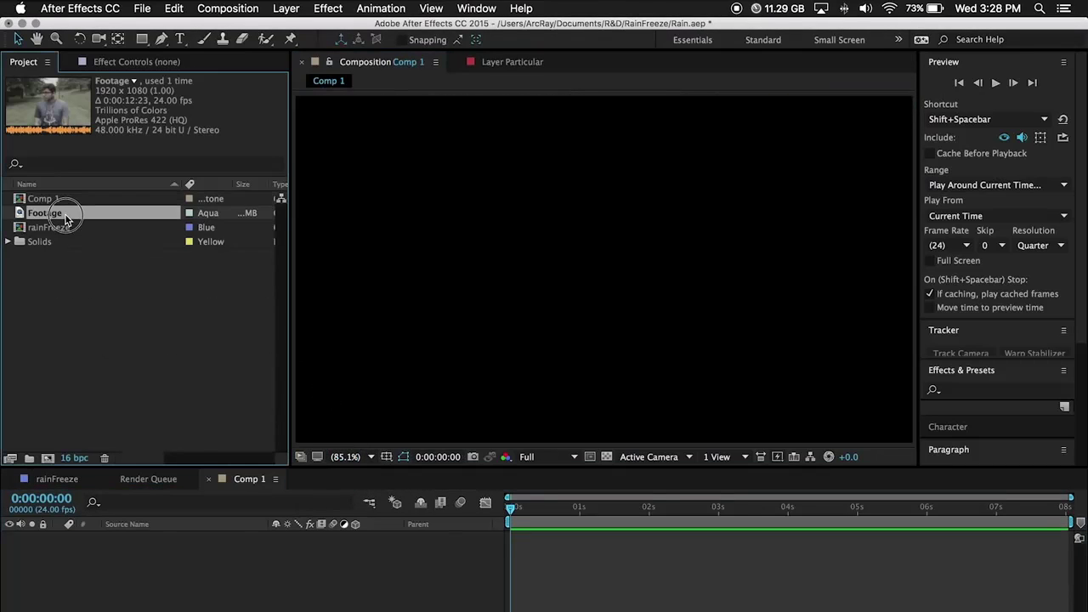
{"action": "left_click_drag", "start_coordinate": [138, 605], "coordinate": [138, 605]}
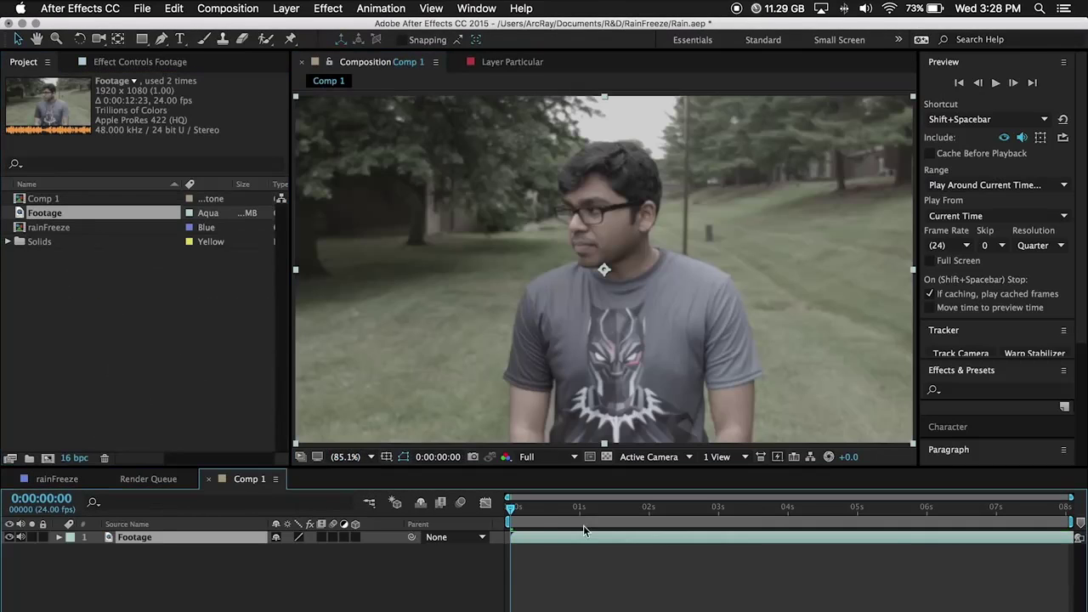
Step: Go to 0:00:02:21, where the hand is raised, and add a 1920 x 1080 black solid named RainDrop
{"action": "left_click_drag", "start_coordinate": [515, 509], "coordinate": [712, 532]}
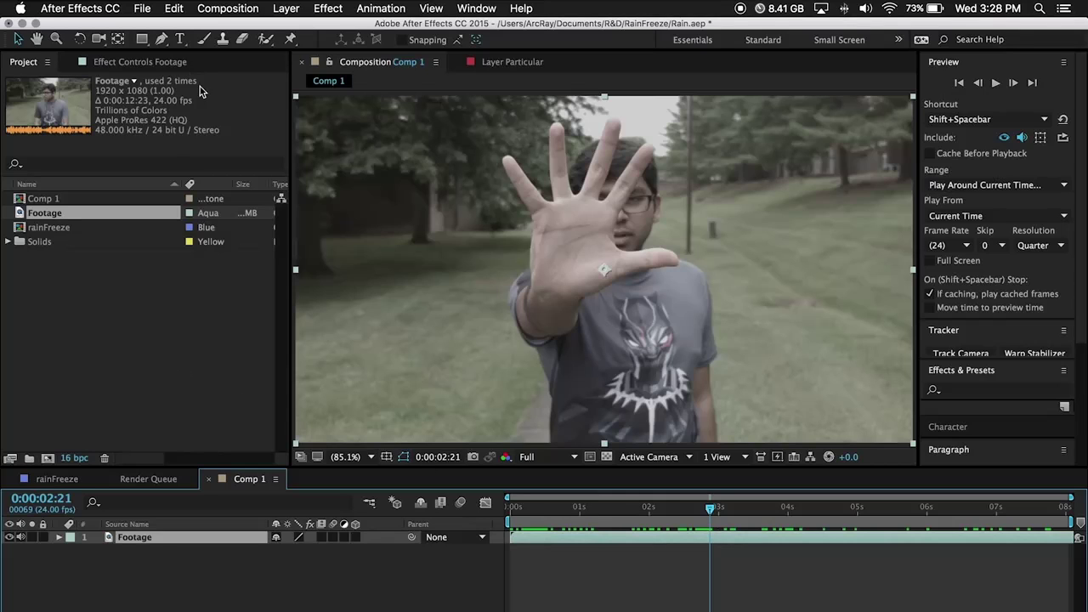
{"action": "left_click", "coordinate": [293, 7]}
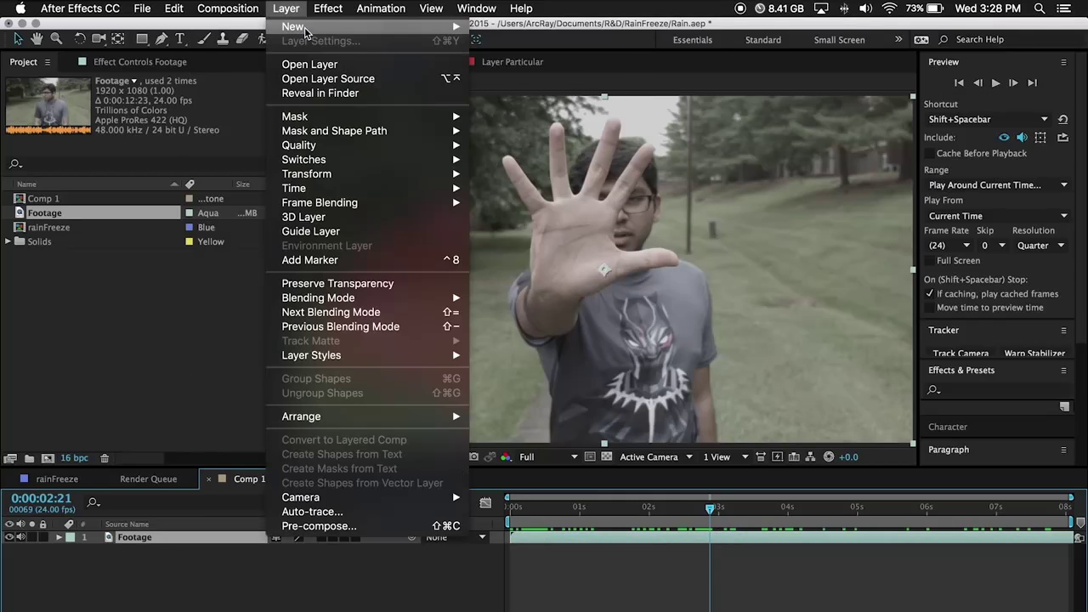
{"action": "mouse_move", "coordinate": [323, 29]}
{"action": "left_click", "coordinate": [562, 44]}
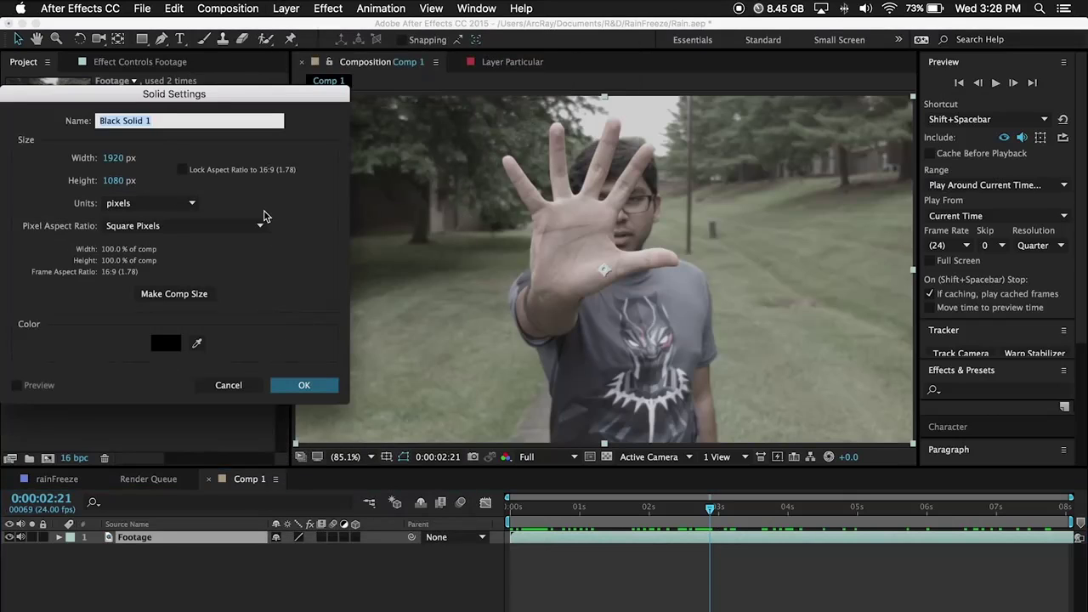
{"action": "type", "text": "RainDrop"}
{"action": "key", "text": "Return"}
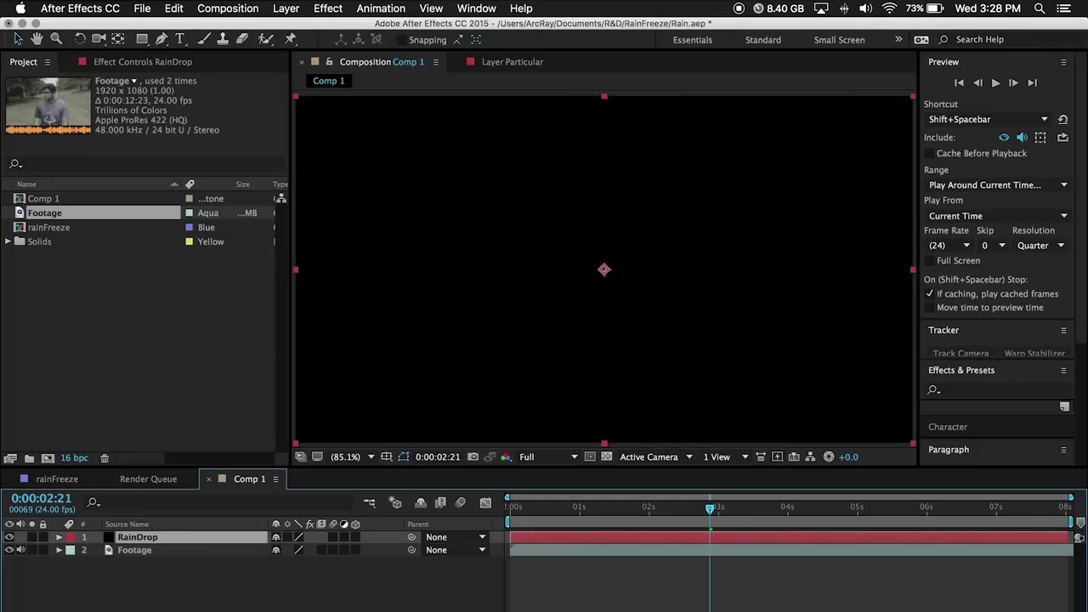
Step: Apply the Element effect to the RainDrop solid and open its Scene Setup
{"action": "left_click", "coordinate": [326, 7]}
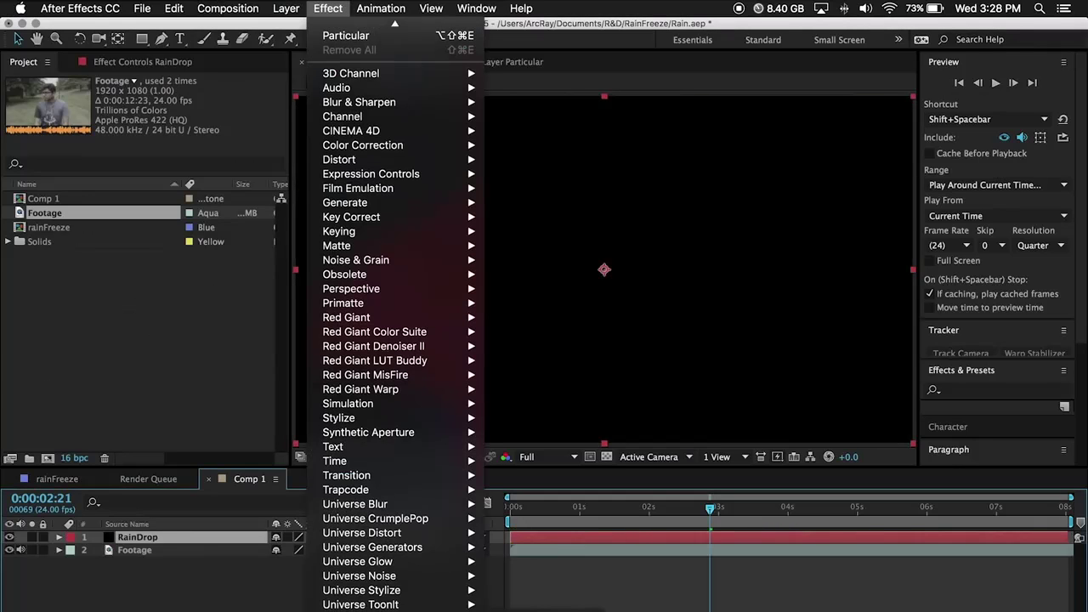
{"action": "key", "text": "Return"}
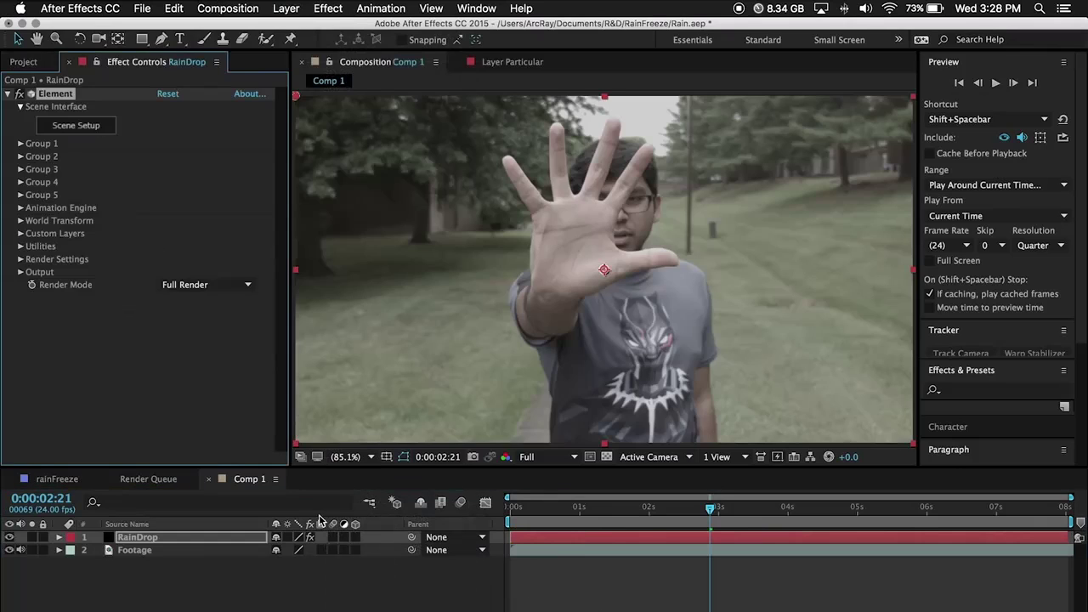
{"action": "left_click", "coordinate": [81, 134]}
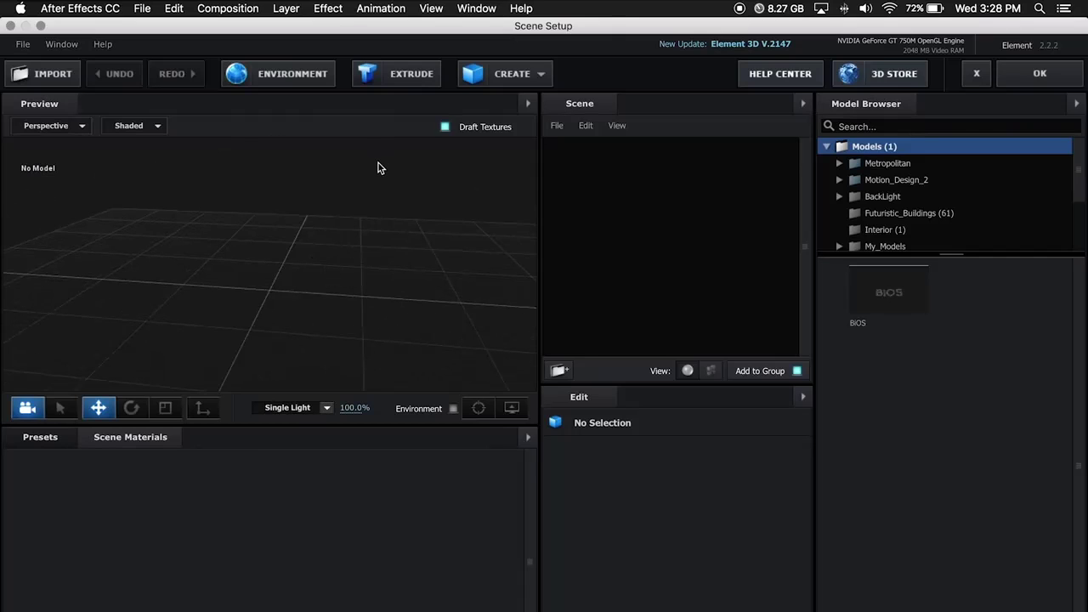
Step: Create a sphere primitive in the Element scene
{"action": "left_click", "coordinate": [497, 78]}
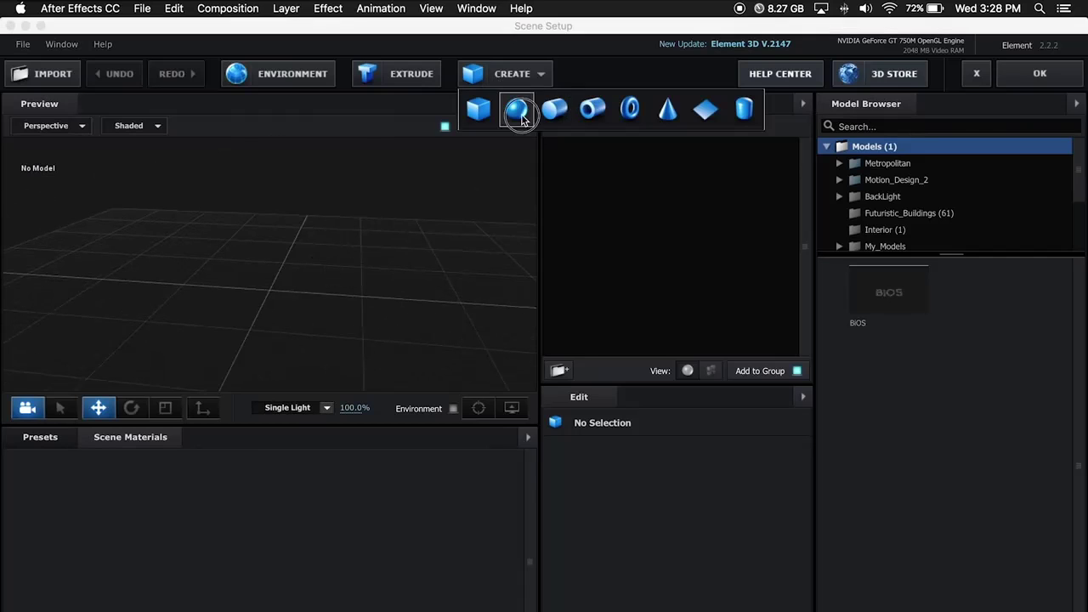
{"action": "left_click", "coordinate": [521, 119]}
{"action": "mouse_move", "coordinate": [389, 263]}
{"action": "left_mouse_down"}
{"action": "mouse_move", "coordinate": [374, 255]}
{"action": "mouse_move", "coordinate": [405, 272]}
{"action": "left_mouse_up"}
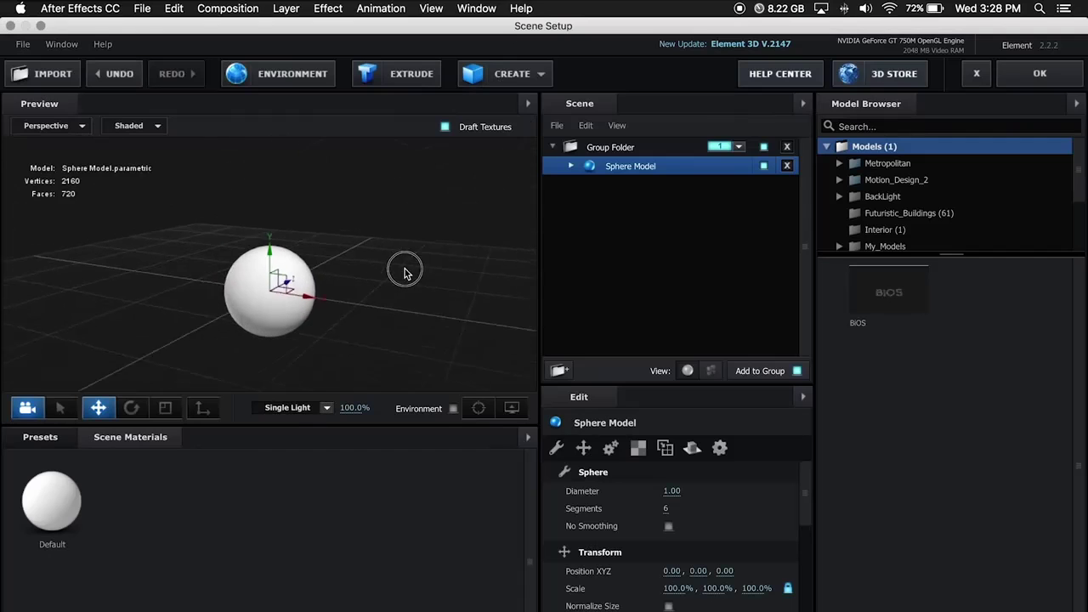
Step: Apply the chill material preset to the sphere model
{"action": "left_click", "coordinate": [64, 444]}
{"action": "left_click", "coordinate": [93, 508]}
{"action": "scroll", "coordinate": [101, 525], "scroll_direction": "down", "scroll_amount": 3}
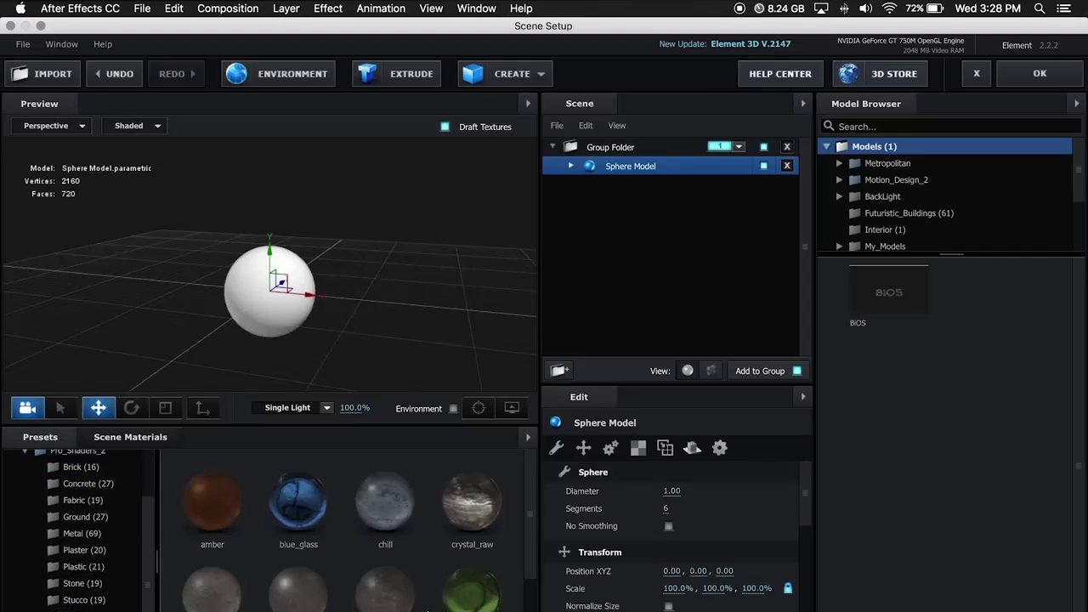
{"action": "left_click_drag", "start_coordinate": [401, 530], "coordinate": [448, 235]}
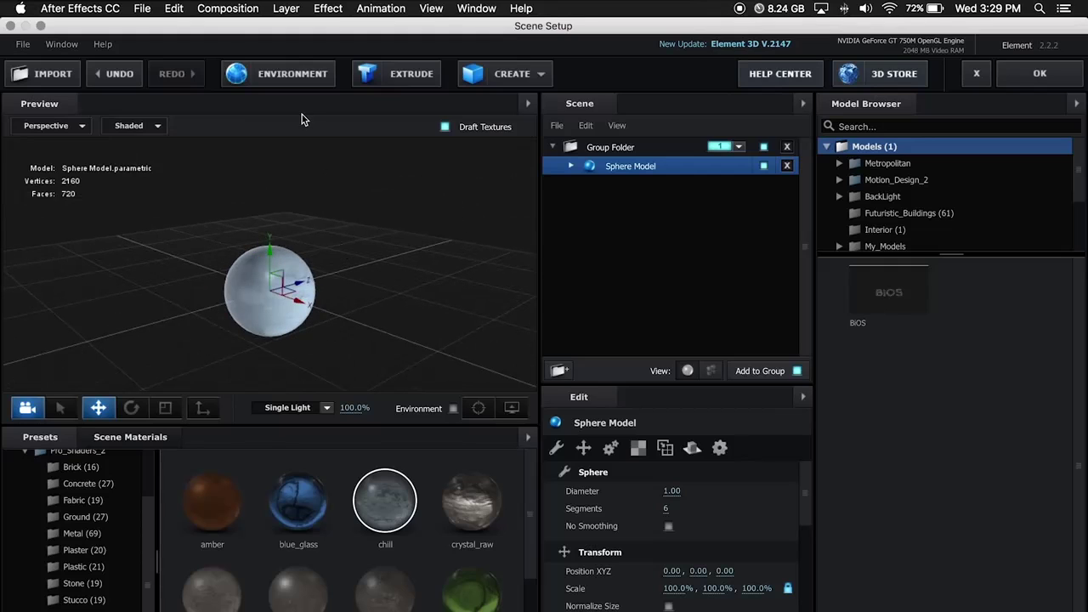
Step: Load IMG_3876.JPG from the RainFreeze folder as the environment texture and show the environment in the preview
{"action": "left_click", "coordinate": [299, 76]}
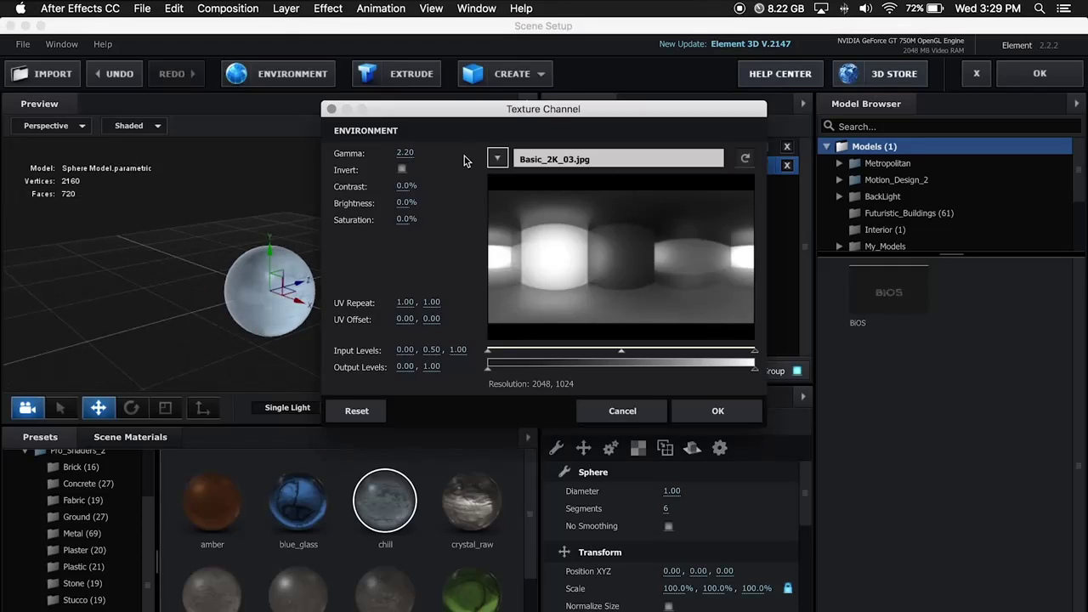
{"action": "left_click", "coordinate": [498, 159]}
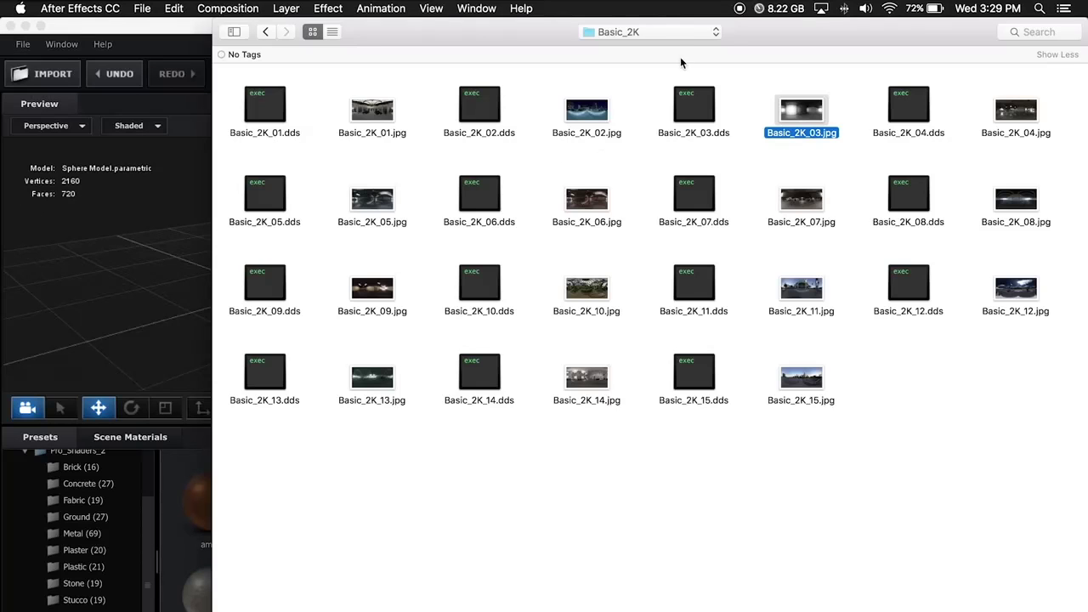
{"action": "left_click", "coordinate": [661, 34]}
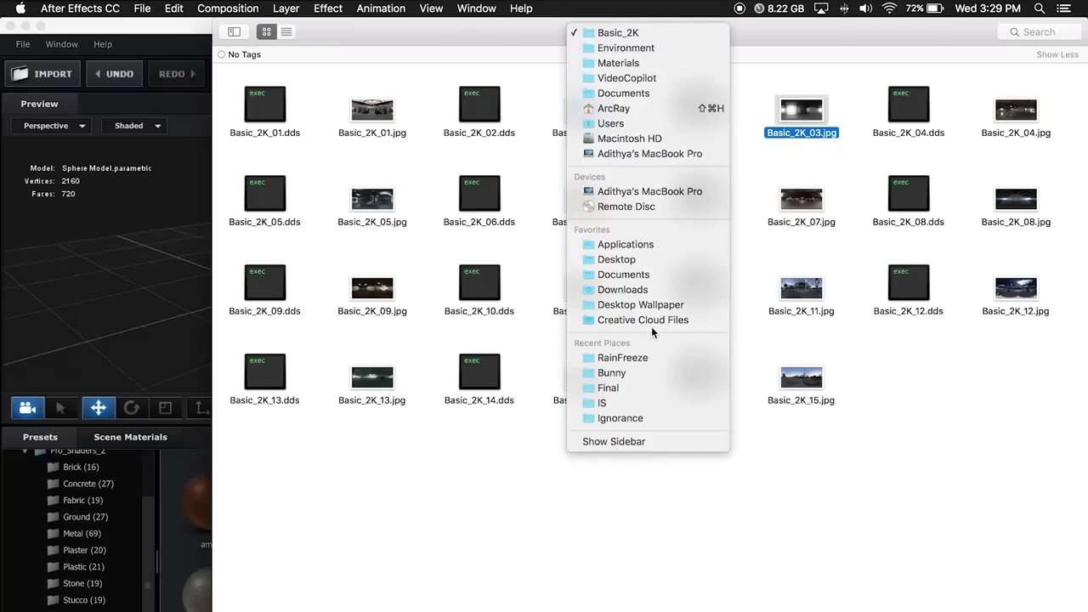
{"action": "left_click", "coordinate": [649, 358]}
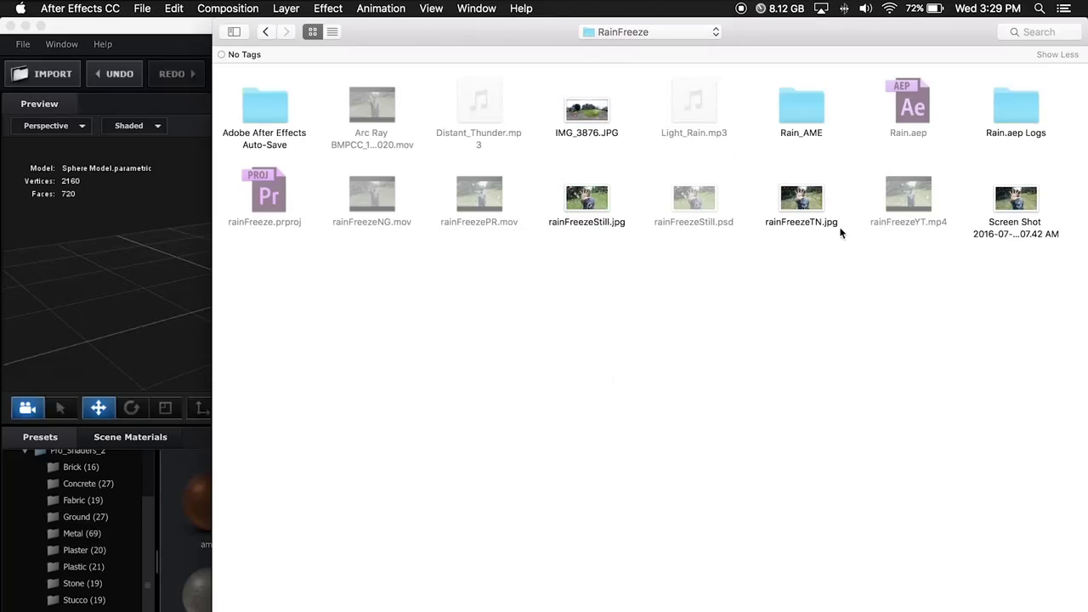
{"action": "double_click", "coordinate": [591, 139]}
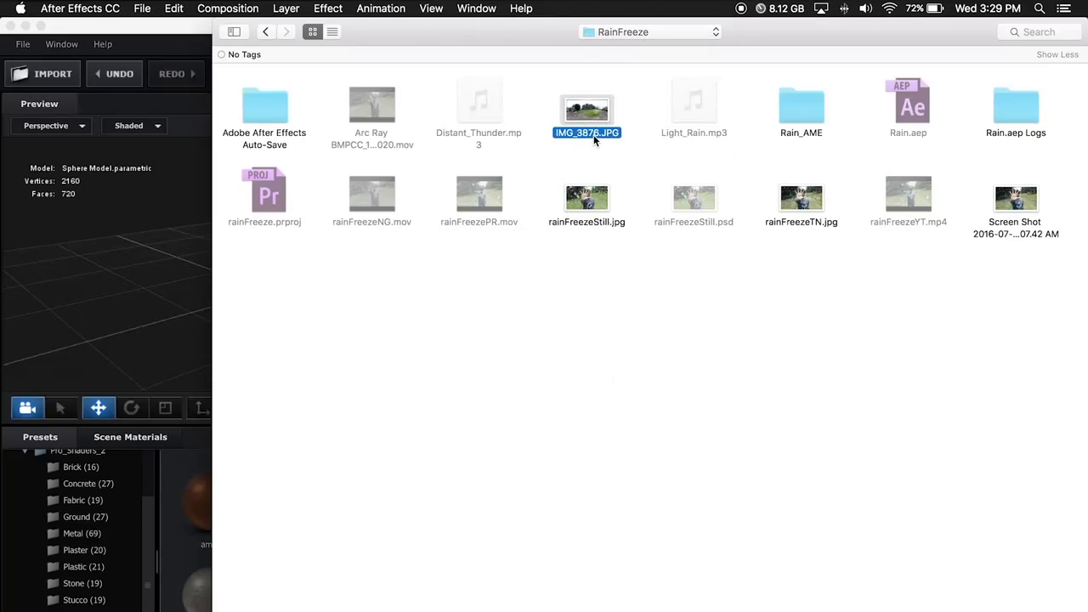
{"action": "left_click", "coordinate": [453, 408]}
{"action": "left_click_drag", "start_coordinate": [383, 302], "coordinate": [324, 311]}
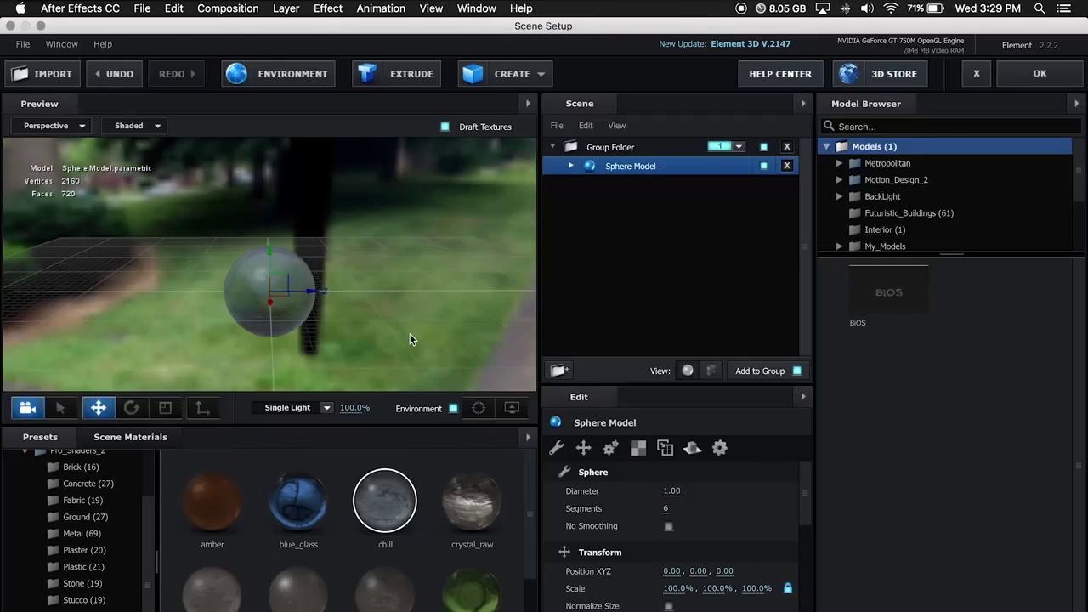
Step: Set the reflectivity intensity of the sphere's chill material to 100%
{"action": "left_click", "coordinate": [571, 167]}
{"action": "left_click", "coordinate": [693, 187]}
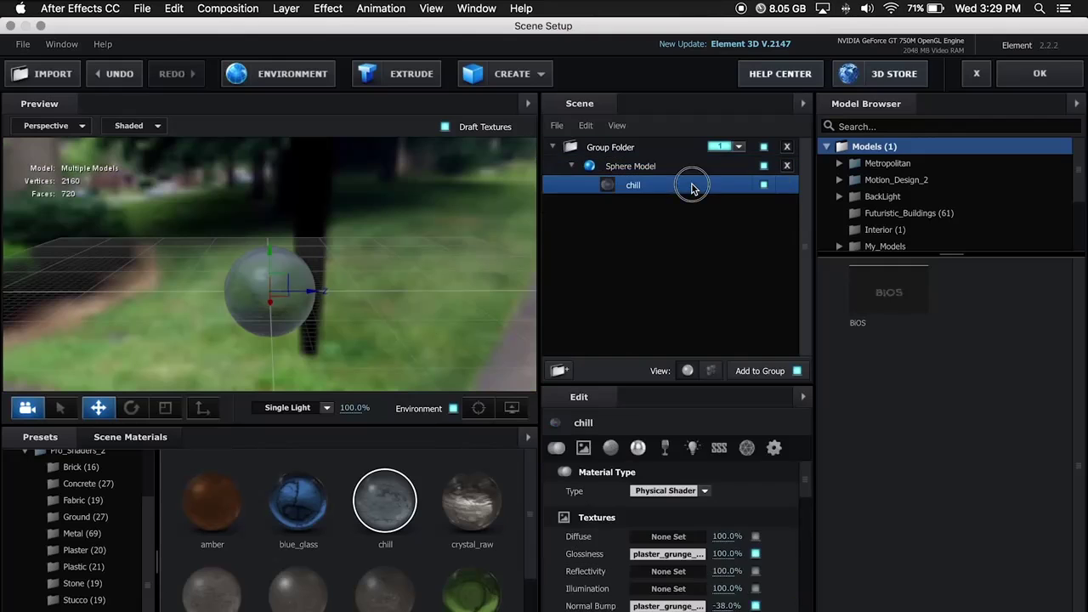
{"action": "scroll", "coordinate": [772, 532], "scroll_direction": "down", "scroll_amount": 10}
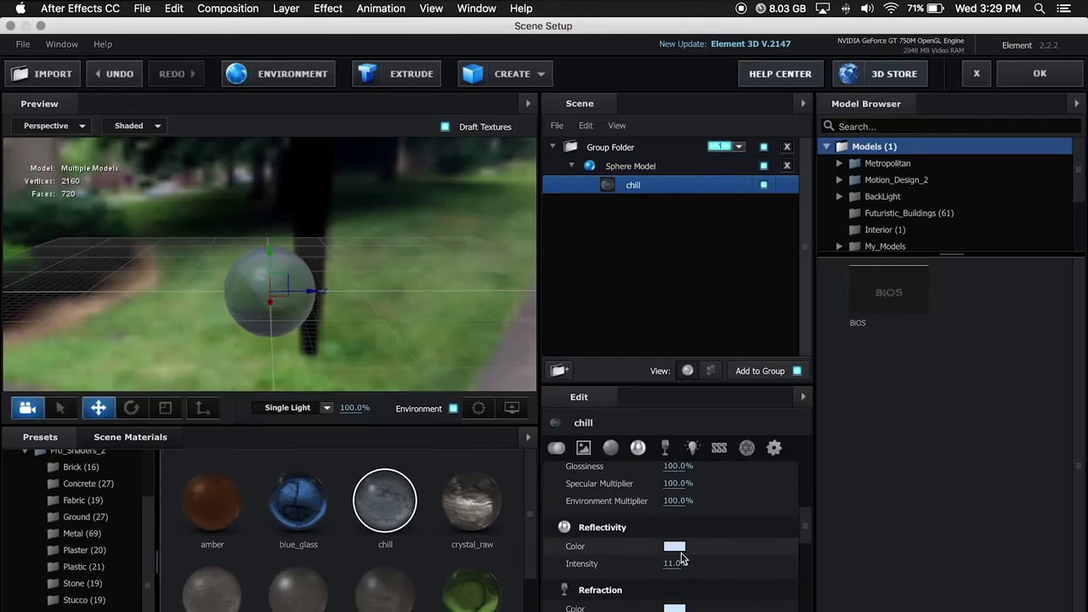
{"action": "left_click_drag", "start_coordinate": [680, 564], "coordinate": [763, 570]}
{"action": "left_click_drag", "start_coordinate": [450, 314], "coordinate": [425, 354]}
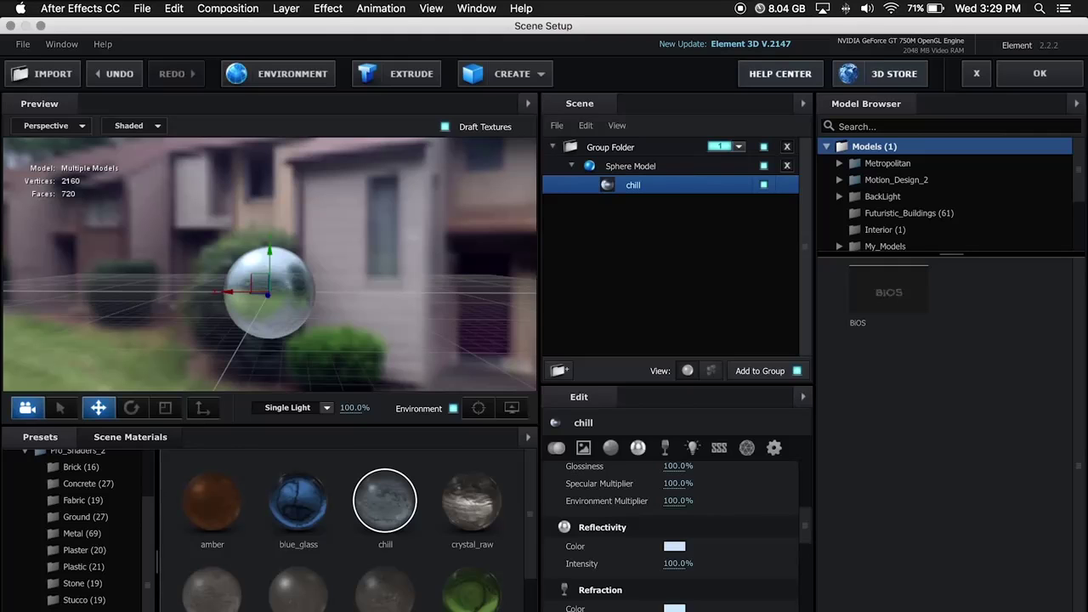
Step: Set the Force Opacity of the chill material to 83%
{"action": "scroll", "coordinate": [732, 548], "scroll_direction": "down", "scroll_amount": 10}
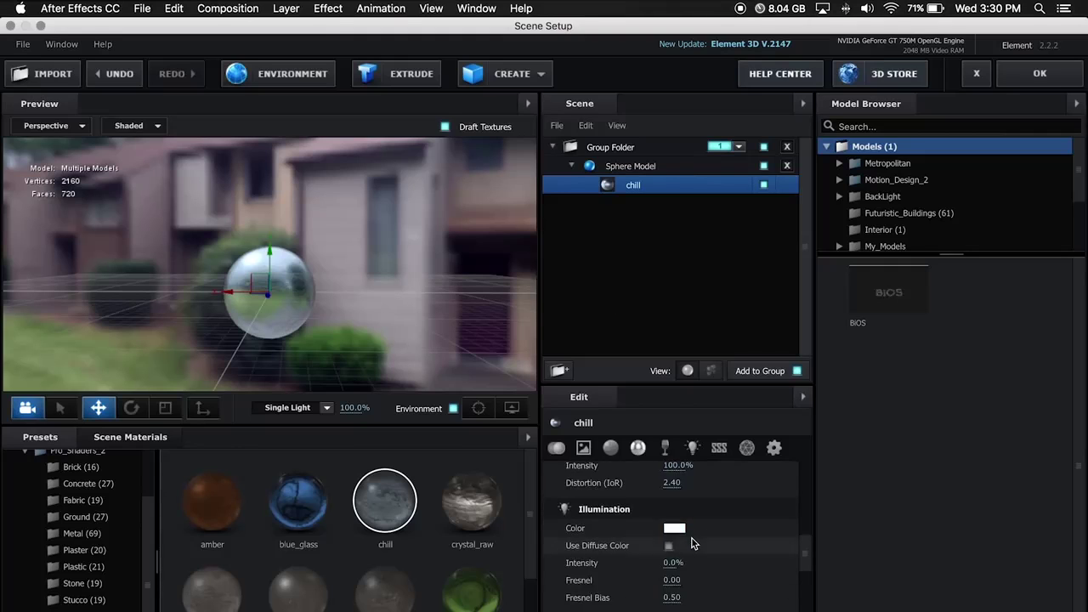
{"action": "scroll", "coordinate": [732, 548], "scroll_direction": "down", "scroll_amount": 6}
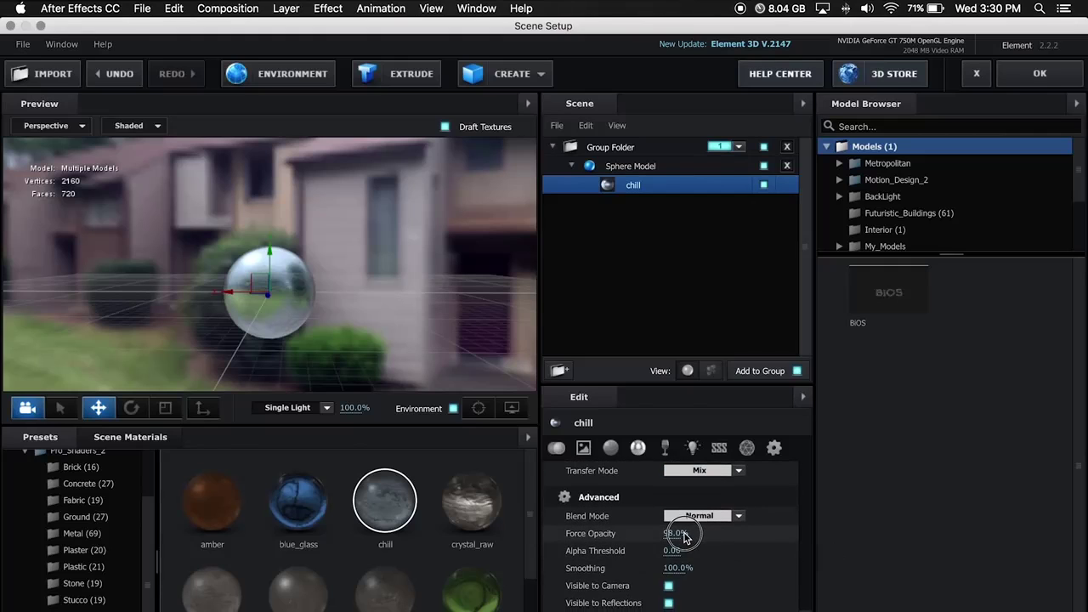
{"action": "left_click_drag", "start_coordinate": [681, 537], "coordinate": [678, 539]}
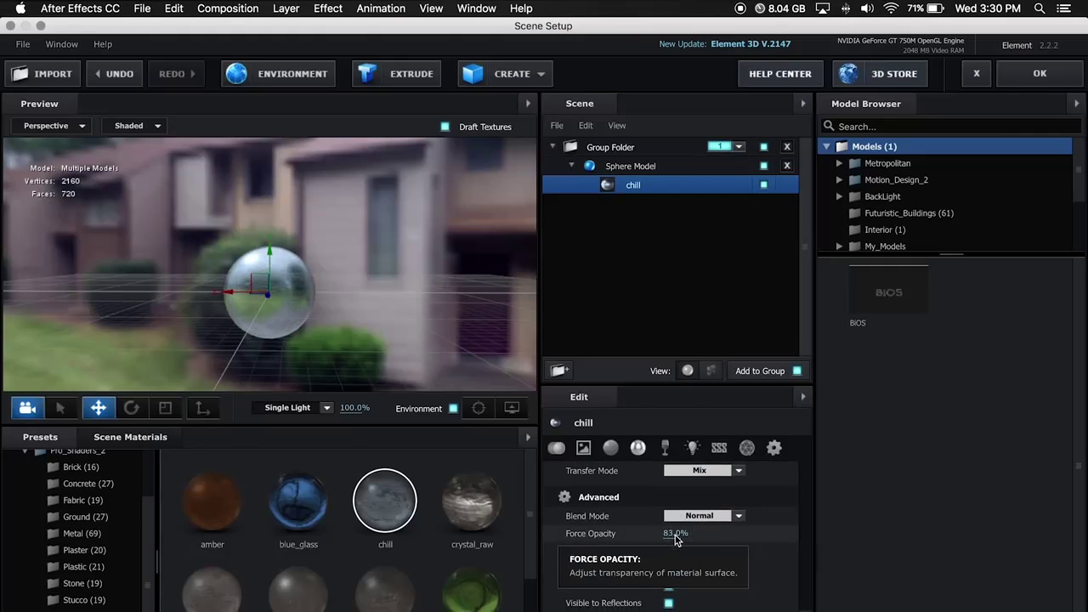
{"action": "left_click_drag", "start_coordinate": [418, 285], "coordinate": [496, 280]}
Step: Reduce the chill material's Glossiness texture strength to 55% and accept the scene setup
{"action": "scroll", "coordinate": [631, 545], "scroll_direction": "up", "scroll_amount": 15}
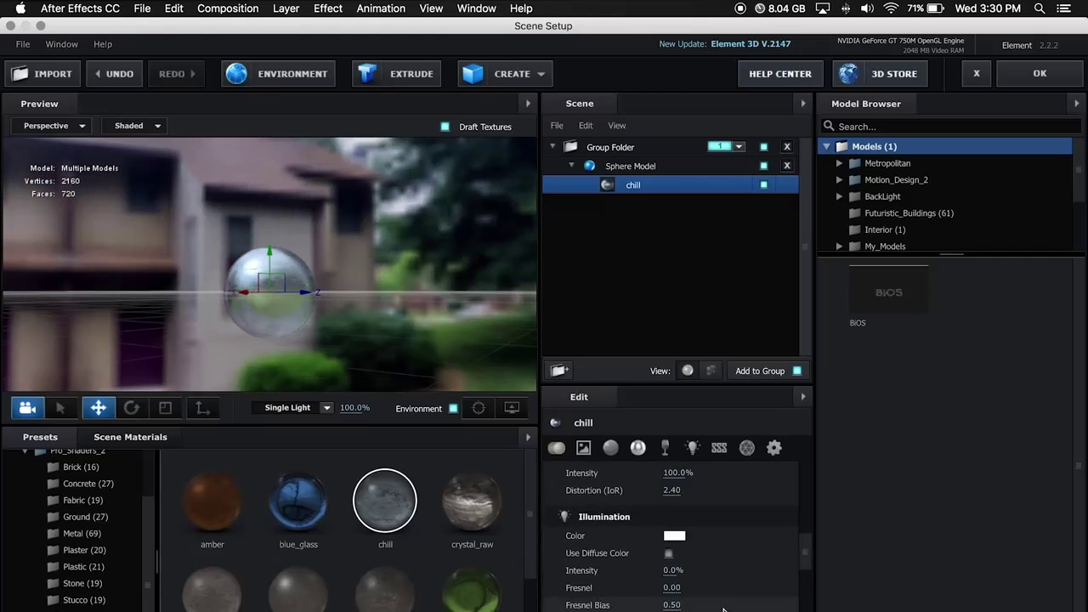
{"action": "left_click_drag", "start_coordinate": [281, 309], "coordinate": [308, 297]}
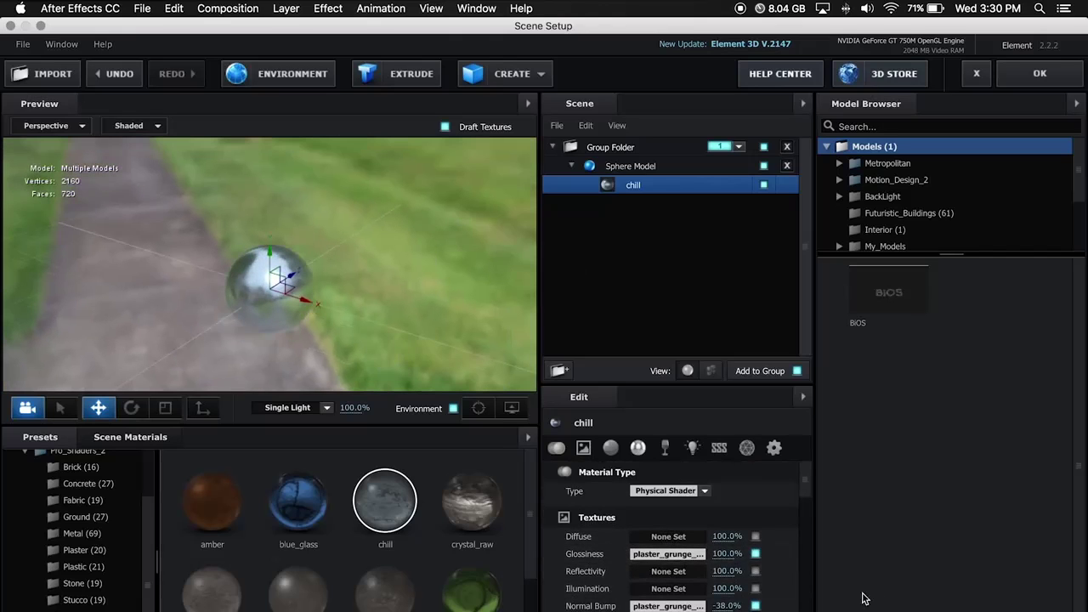
{"action": "left_click_drag", "start_coordinate": [729, 561], "coordinate": [681, 556]}
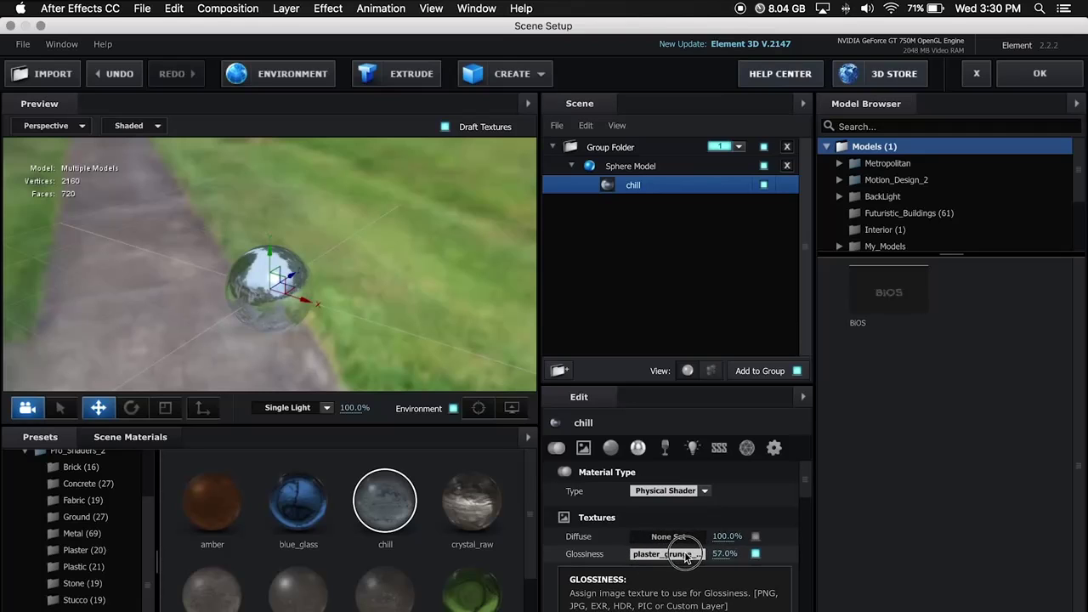
{"action": "left_click_drag", "start_coordinate": [433, 340], "coordinate": [392, 311]}
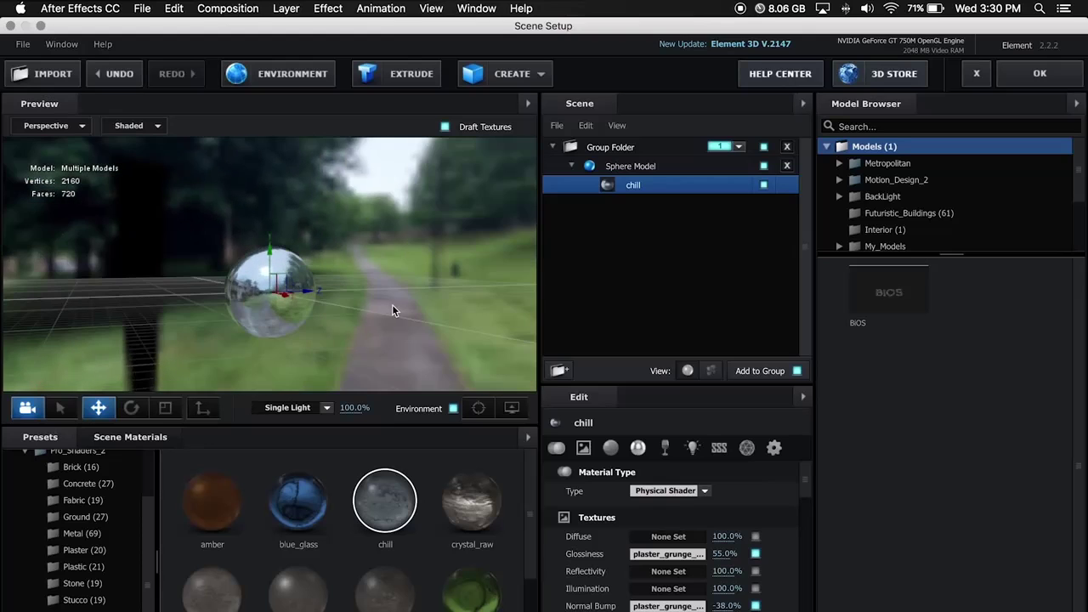
{"action": "left_click", "coordinate": [1078, 82]}
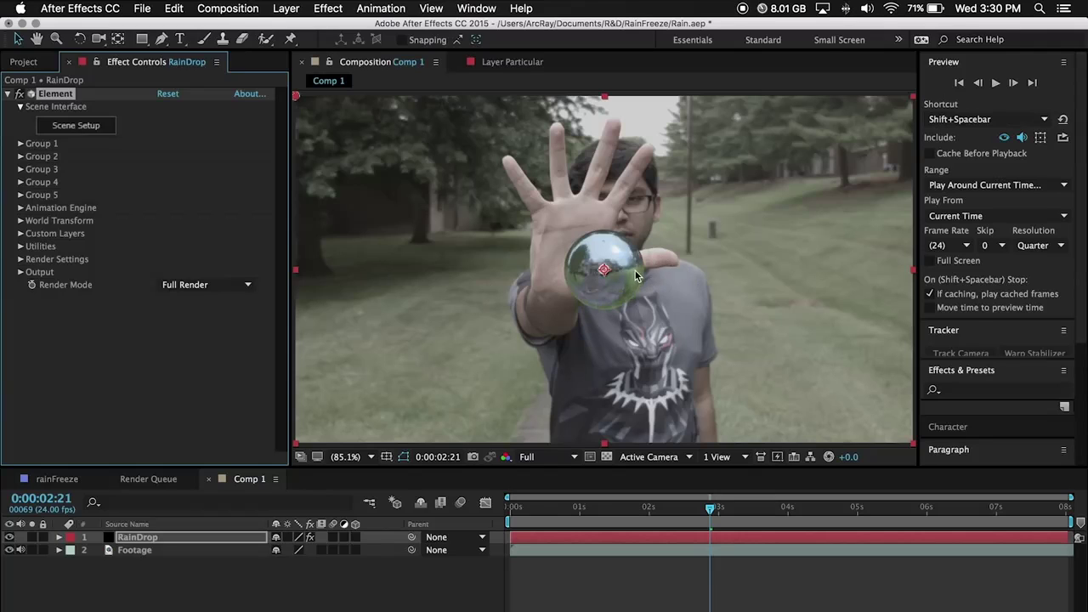
Step: Enable Noise under the Deform settings of Group 1's Particle Look and set its Intensity to 65%
{"action": "left_click", "coordinate": [715, 533]}
{"action": "key", "text": "shift+space"}
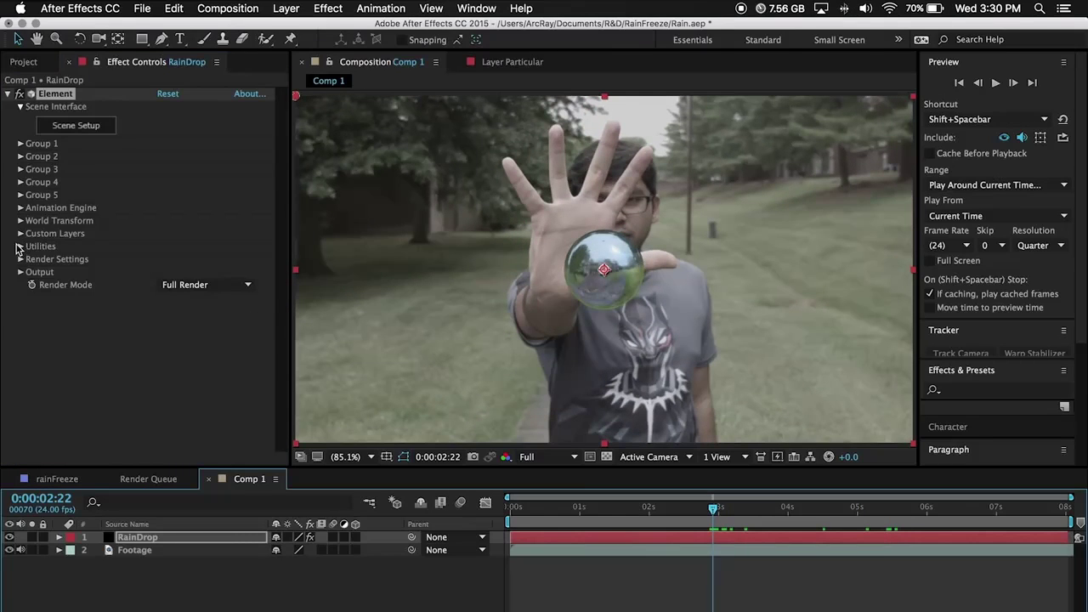
{"action": "left_click", "coordinate": [20, 145]}
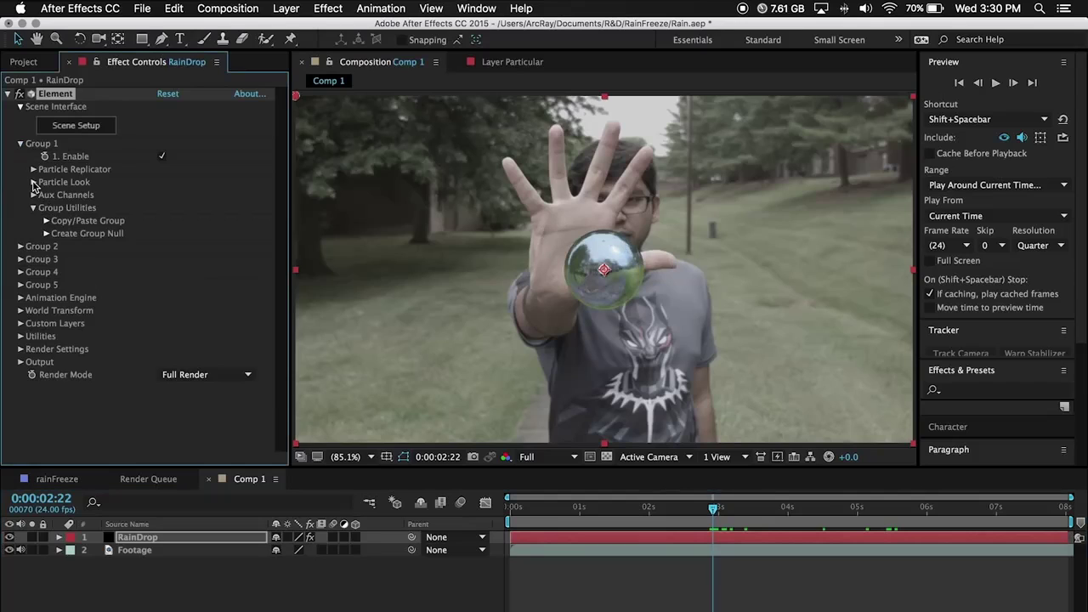
{"action": "left_click", "coordinate": [33, 183]}
{"action": "left_click", "coordinate": [46, 297]}
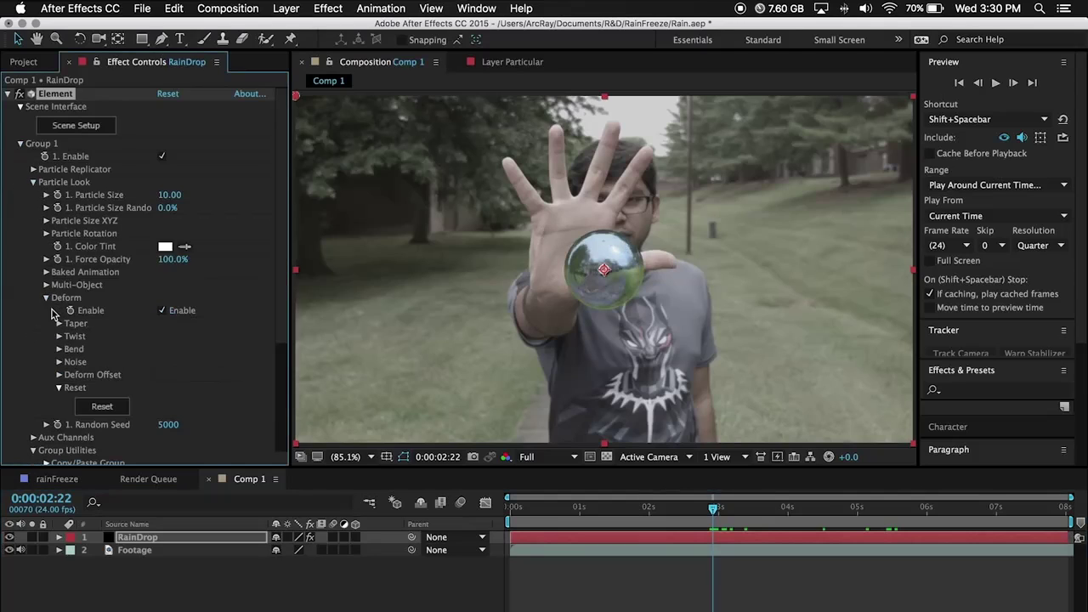
{"action": "left_click", "coordinate": [60, 362]}
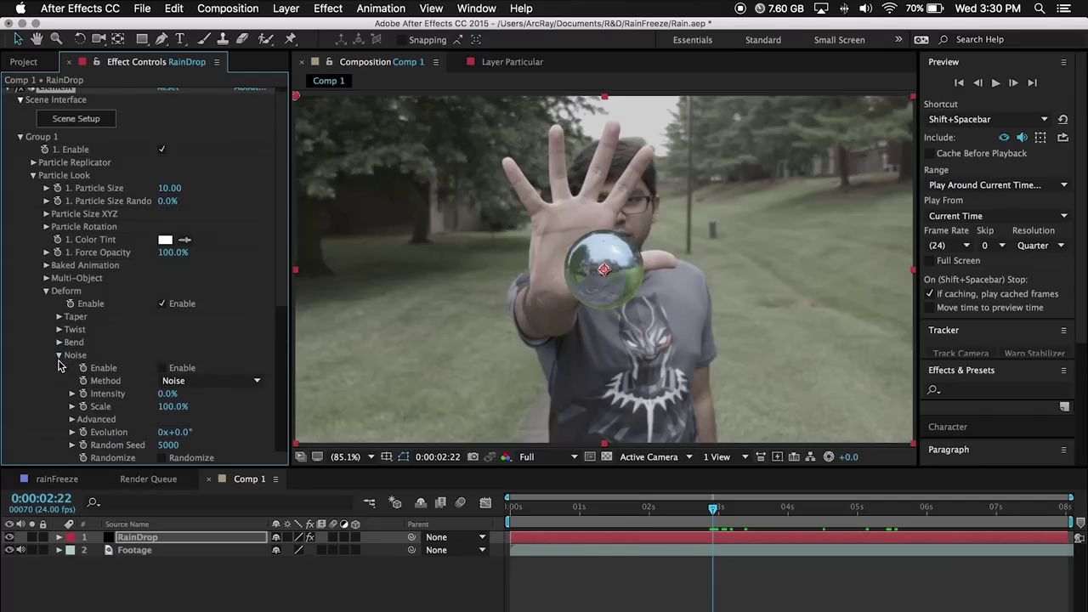
{"action": "left_click", "coordinate": [162, 368]}
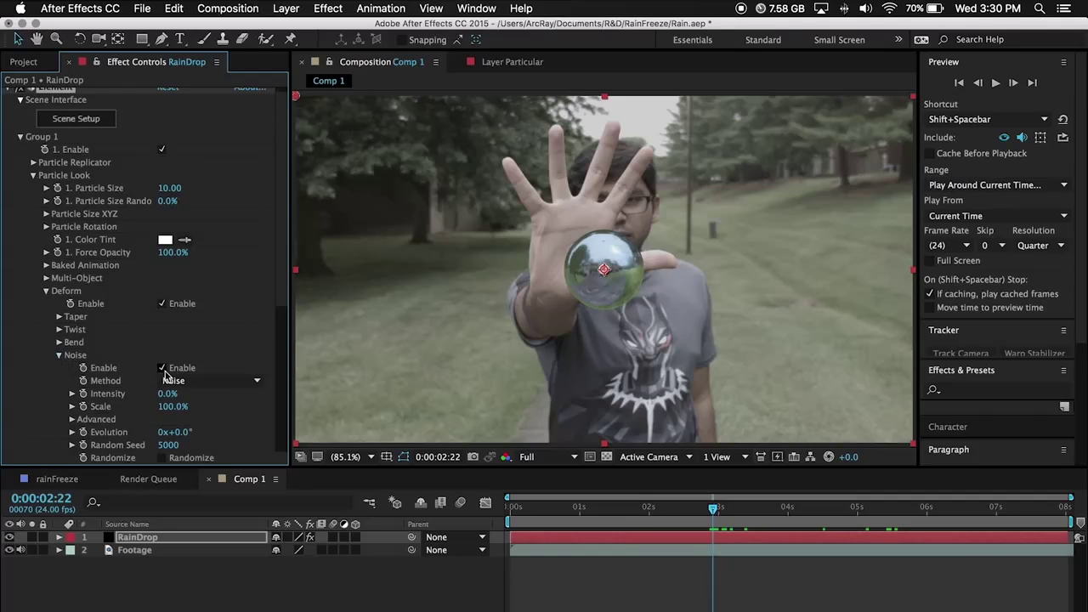
{"action": "left_click_drag", "start_coordinate": [167, 400], "coordinate": [205, 401]}
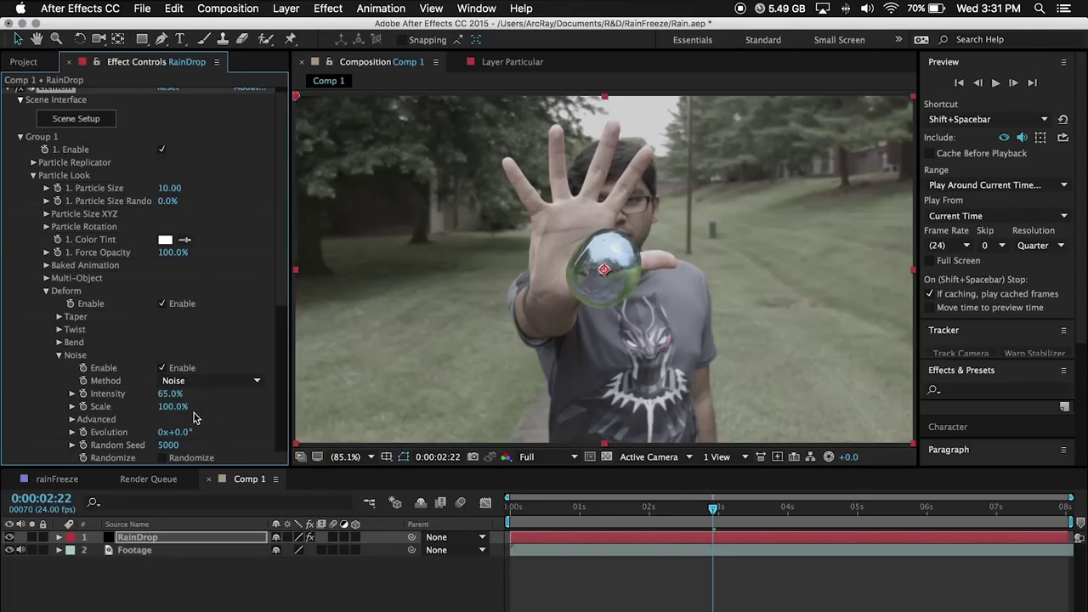
Step: Animate the raindrop's Noise Evolution with the expression time*800
{"action": "left_click_drag", "start_coordinate": [187, 433], "coordinate": [331, 423]}
{"action": "left_click", "coordinate": [84, 433], "text": "alt"}
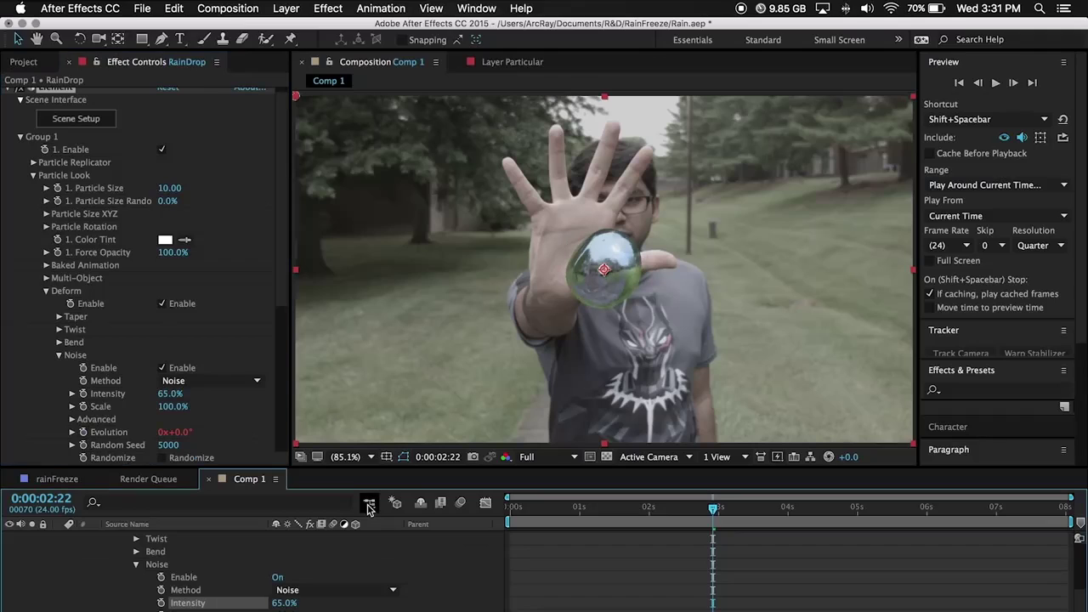
{"action": "type", "text": "time*"}
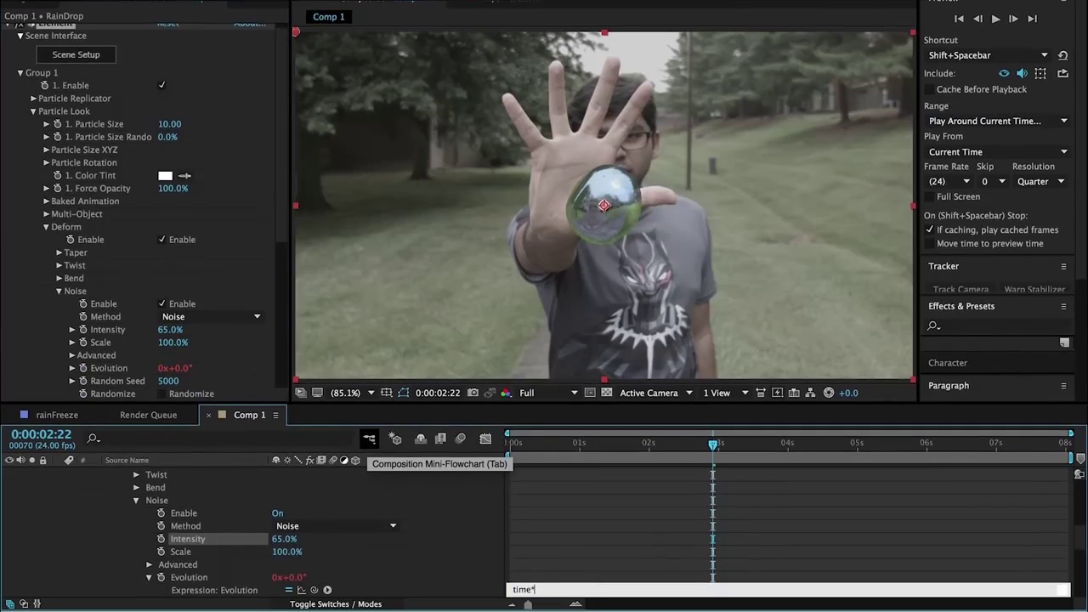
{"action": "type", "text": "80"}
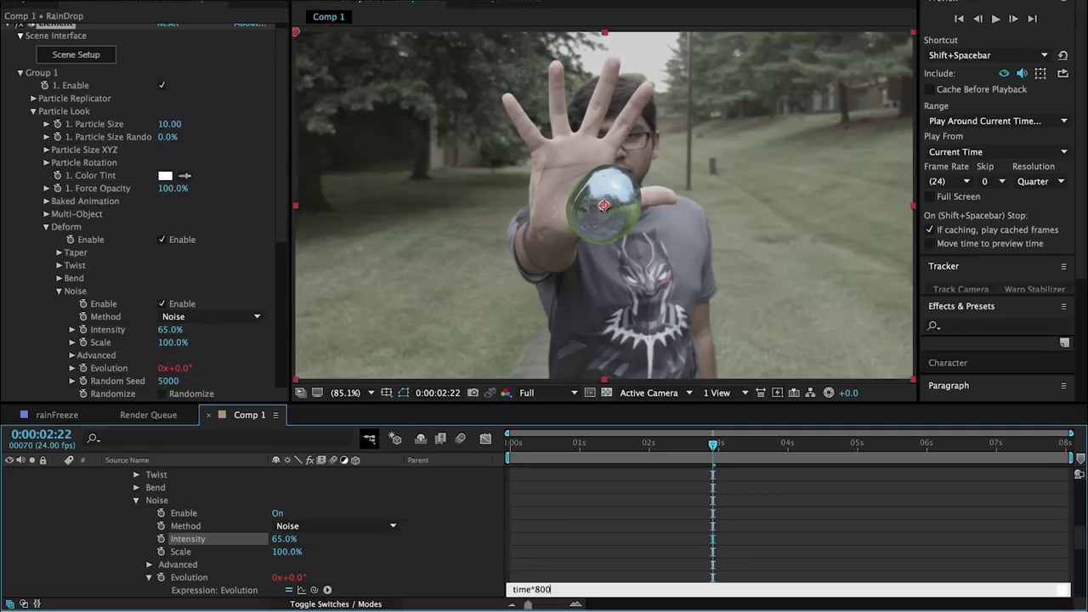
{"action": "type", "text": "0"}
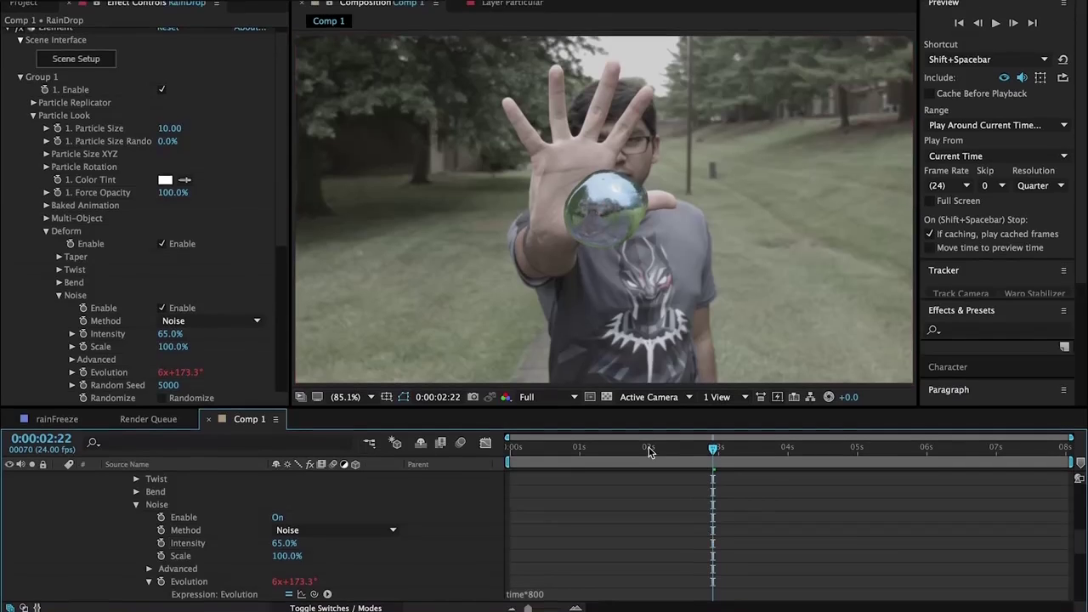
Step: Preview the RainDrop layer's wobble in solo from 0:00:00:14, and turn solo off again
{"action": "left_click", "coordinate": [553, 443]}
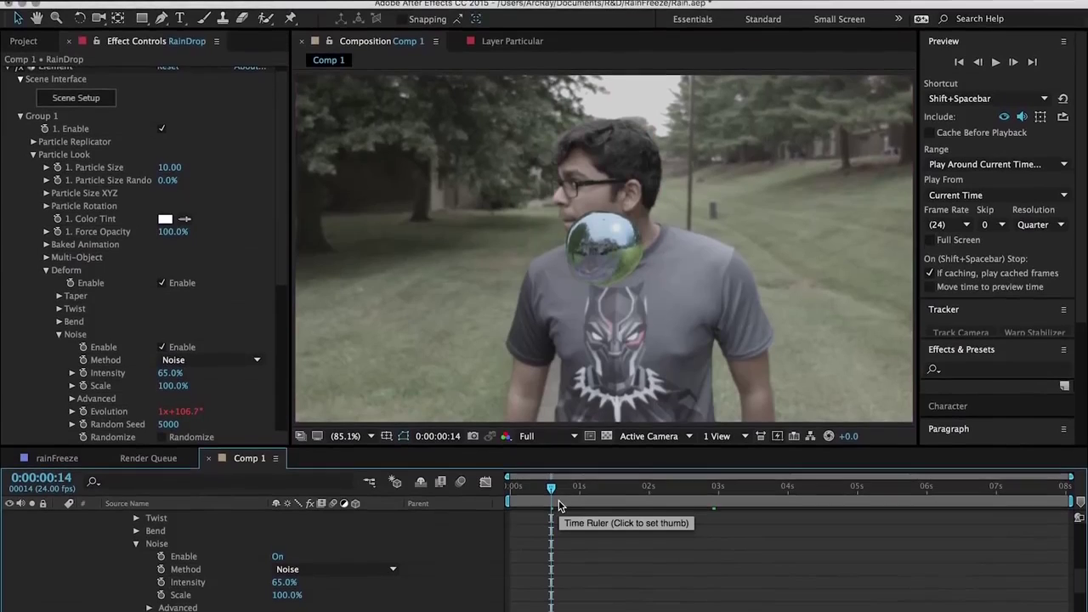
{"action": "scroll", "coordinate": [197, 530], "scroll_direction": "up", "scroll_amount": 10}
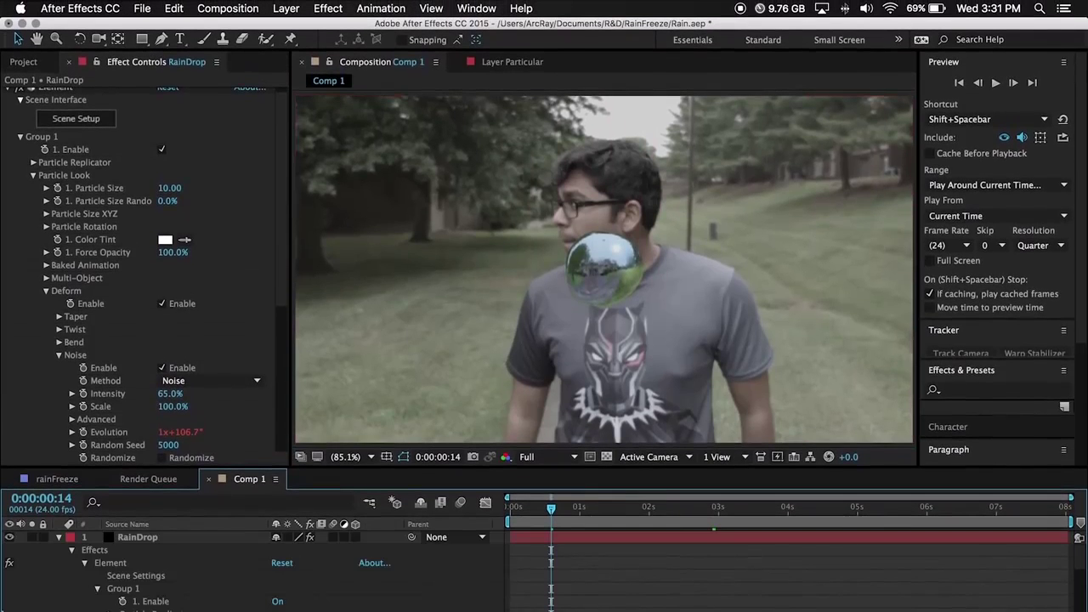
{"action": "left_click", "coordinate": [32, 538]}
{"action": "key", "text": "shift+space"}
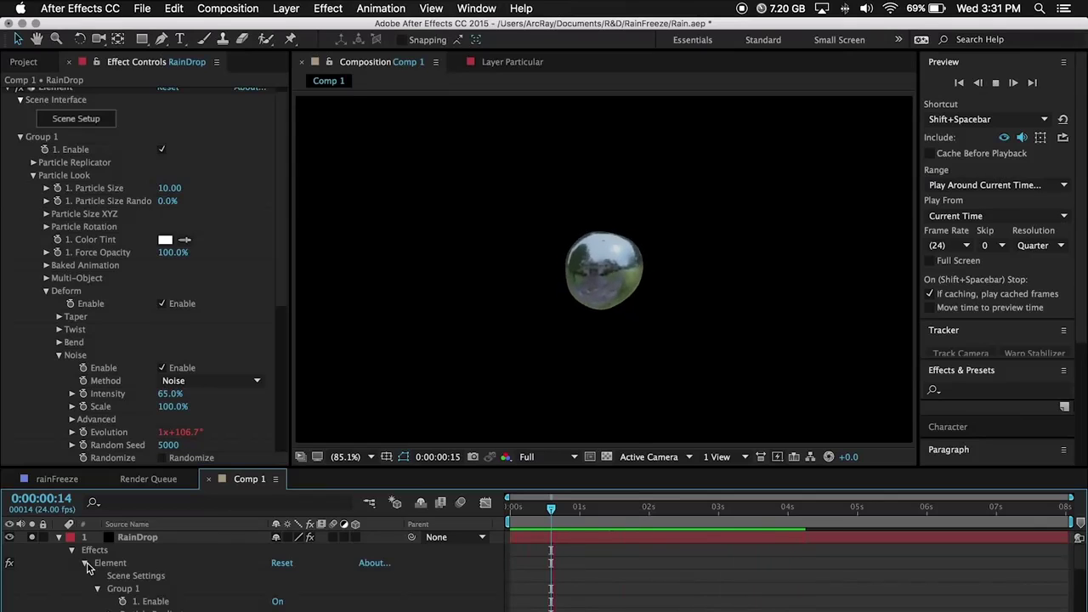
{"action": "key", "text": "space"}
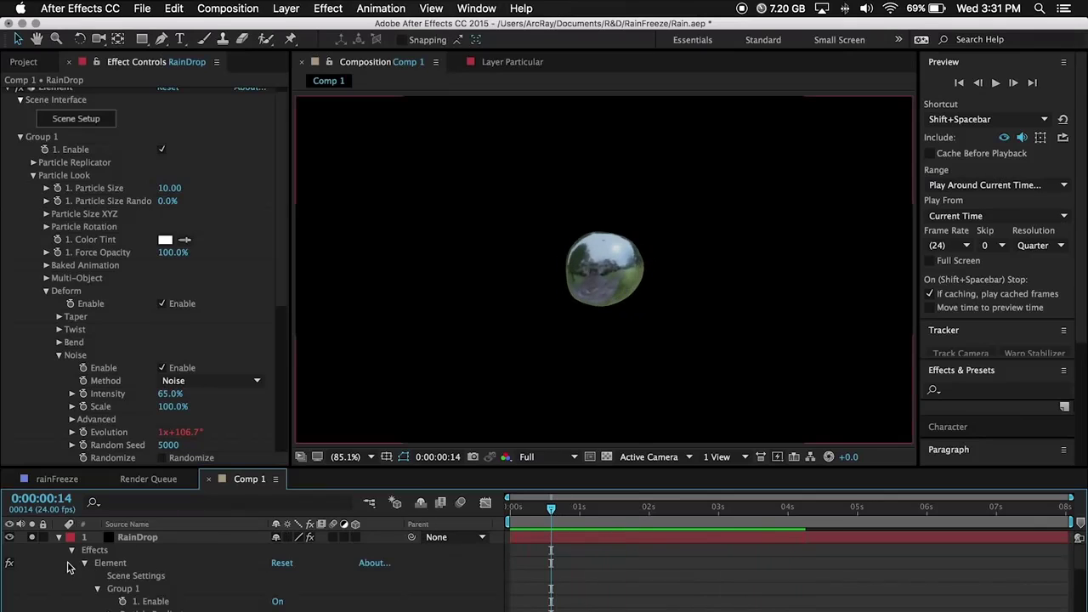
{"action": "left_click", "coordinate": [31, 538]}
Step: Examine the Rain layer's Element settings in the rainFreeze composition and return to Comp 1
{"action": "left_click", "coordinate": [71, 480]}
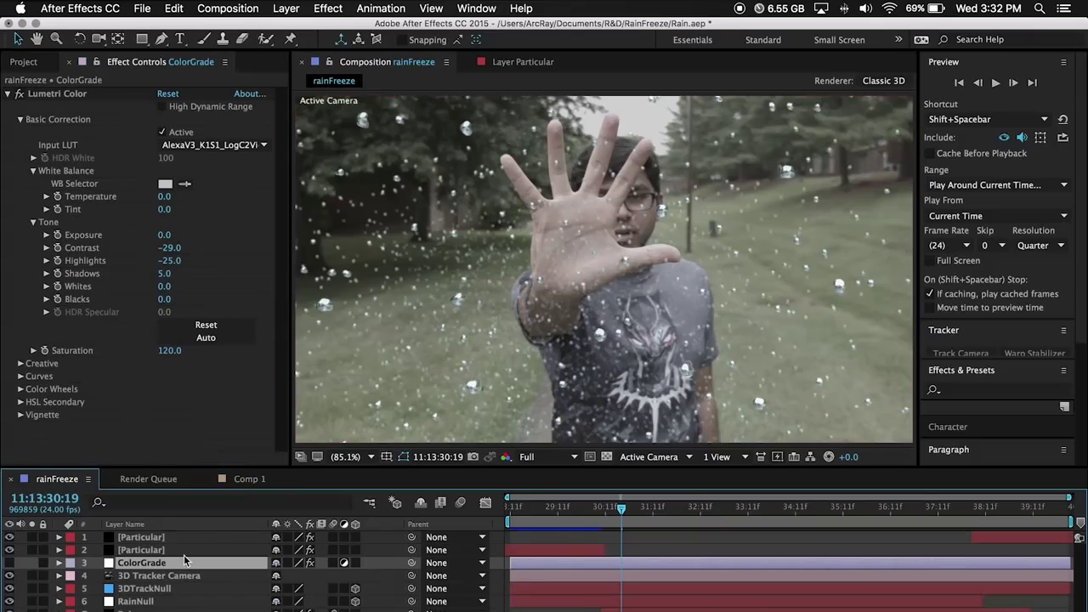
{"action": "left_click", "coordinate": [136, 611]}
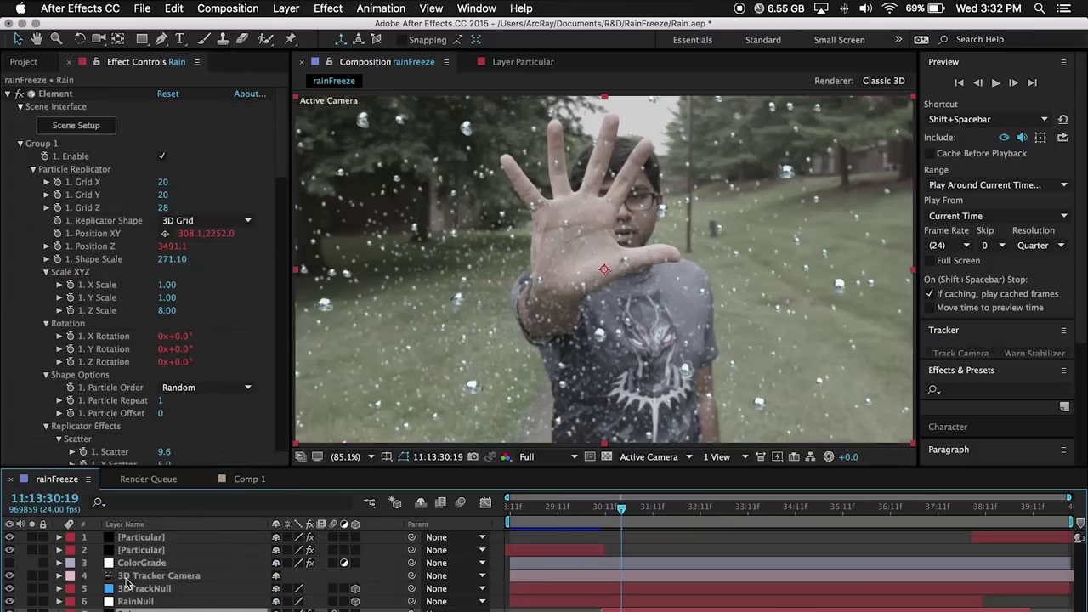
{"action": "left_click", "coordinate": [248, 480]}
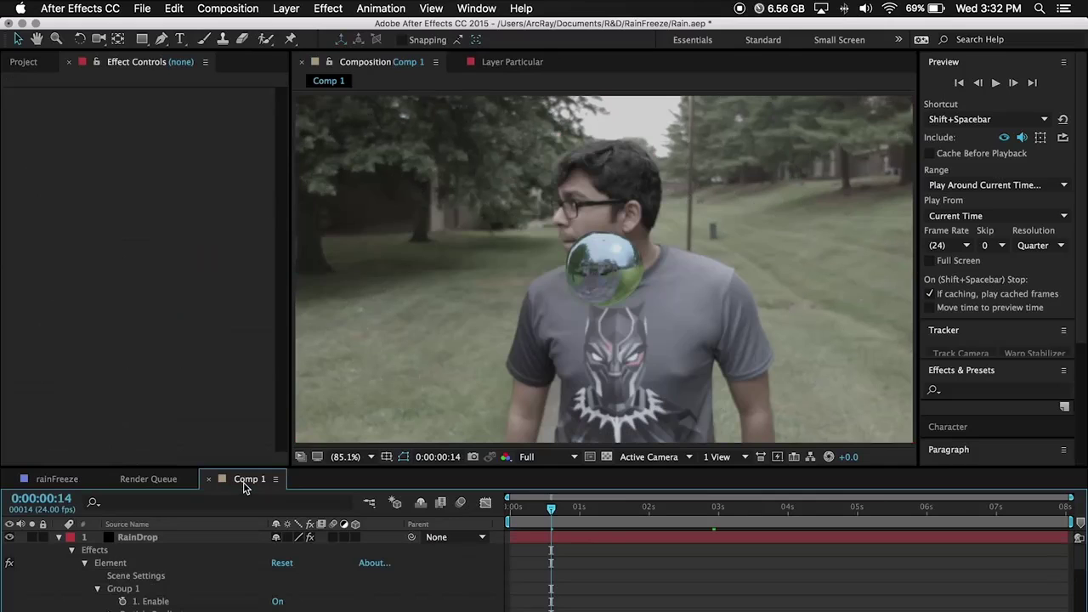
Step: Reduce the RainDrop layer's Particle Size to 2.10 and set the Replicator Shape to 3D Grid
{"action": "left_click", "coordinate": [144, 539]}
{"action": "left_click_drag", "start_coordinate": [170, 197], "coordinate": [128, 206]}
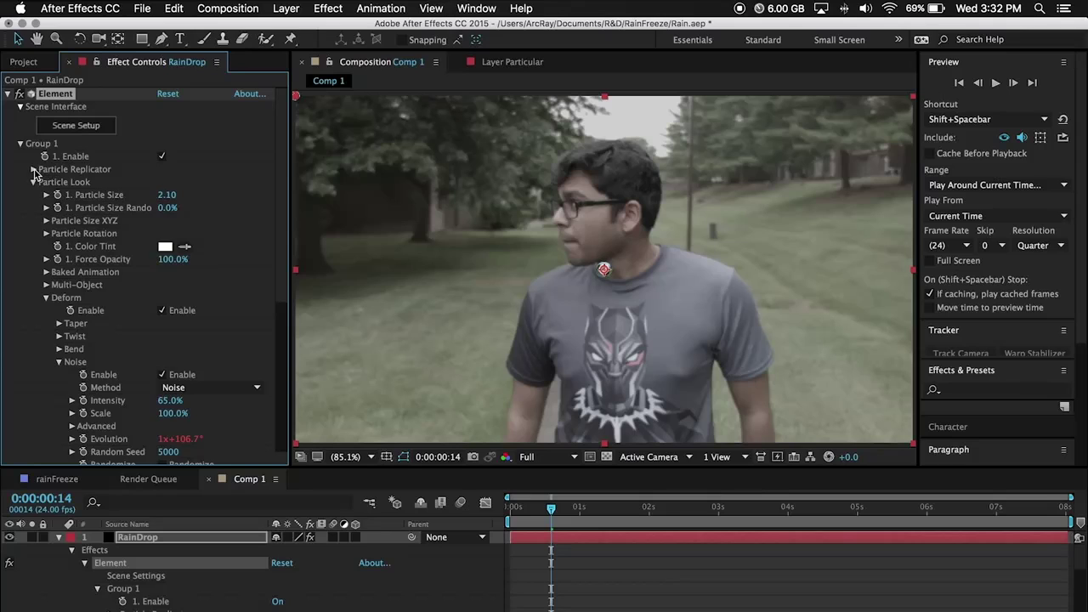
{"action": "left_click", "coordinate": [34, 171]}
{"action": "left_click", "coordinate": [182, 196]}
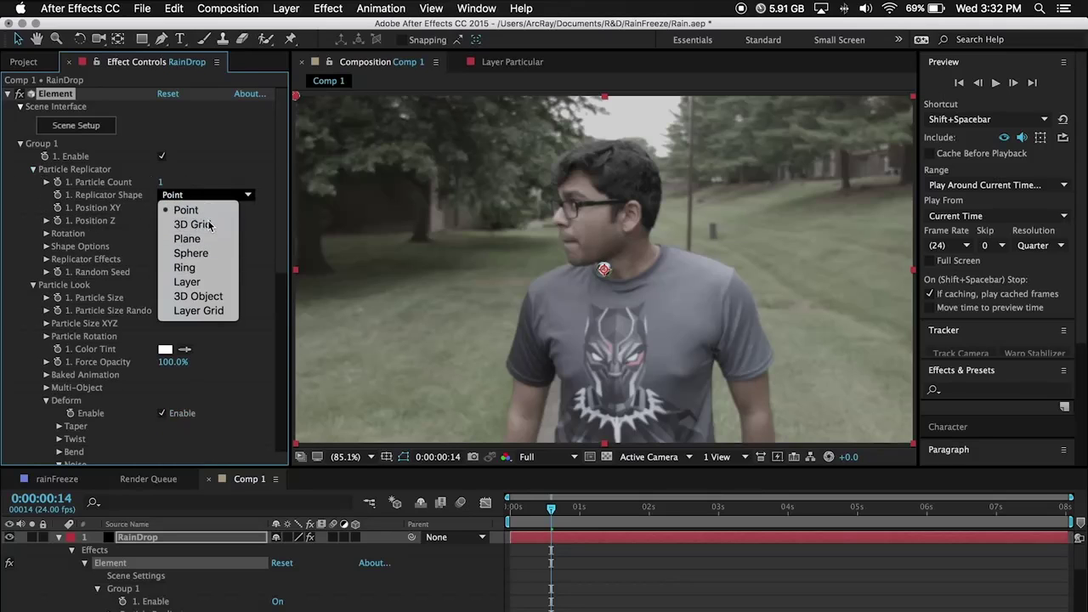
{"action": "left_click", "coordinate": [193, 224]}
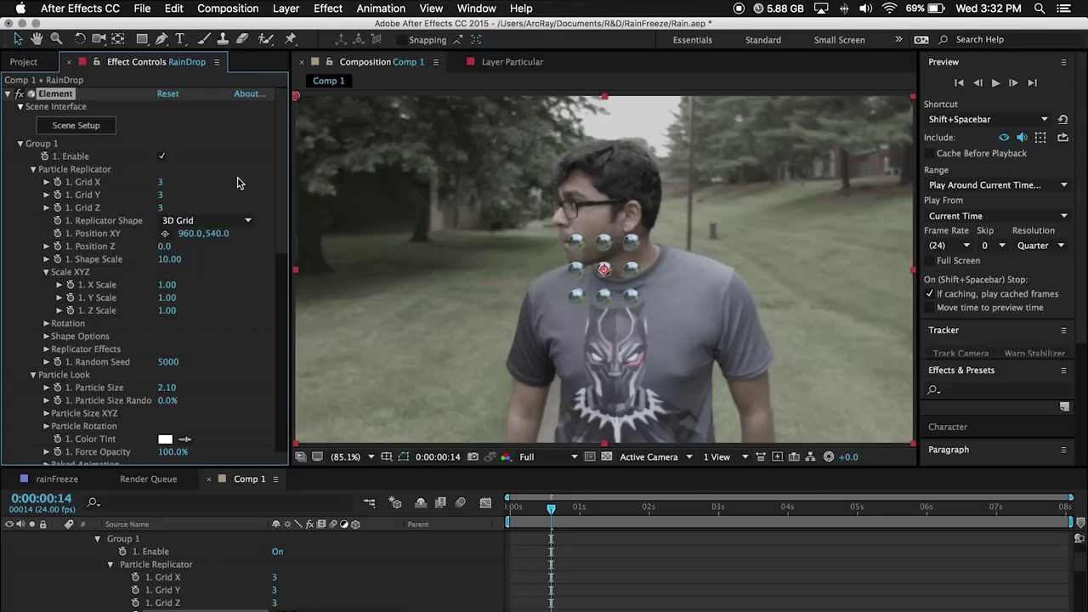
Step: Set the replicator grid to 9 in X, 6 in Y and 9 in Z, with a Shape Scale of 109.30
{"action": "left_click_drag", "start_coordinate": [161, 187], "coordinate": [210, 215]}
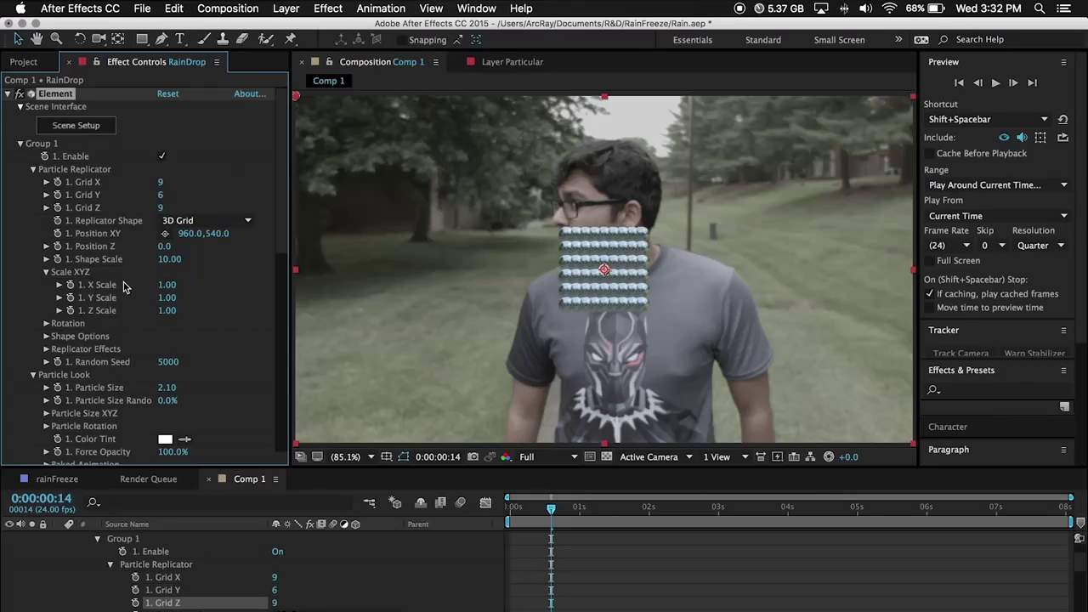
{"action": "left_click_drag", "start_coordinate": [170, 259], "coordinate": [943, 290]}
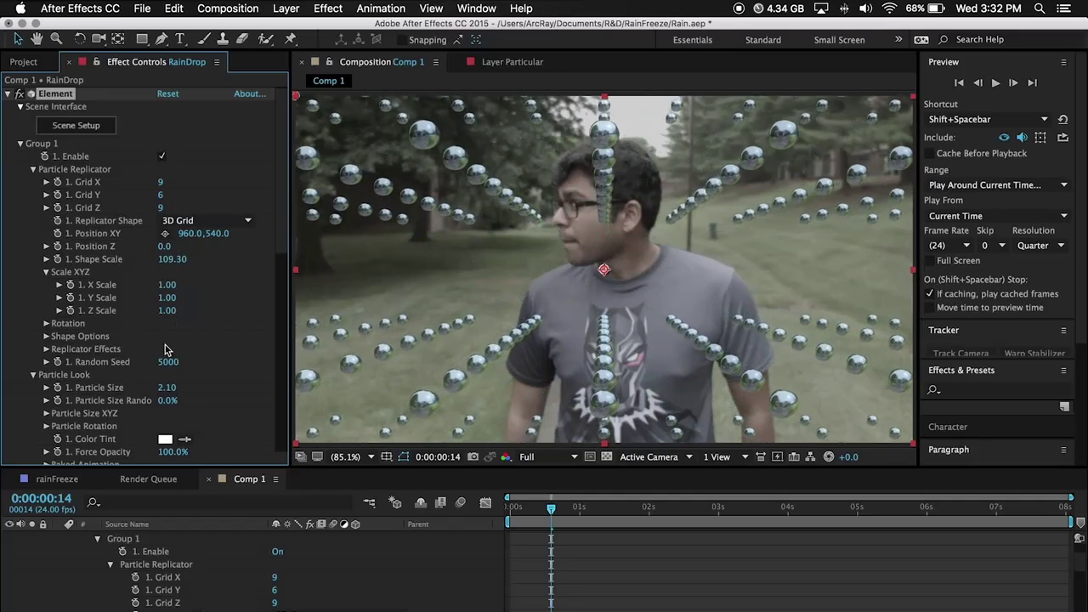
Step: Set the replicator's Scatter to 8.9, X Scatter to 9.4, Y Scatter to 6.6 and Z Scatter to 11.9
{"action": "scroll", "coordinate": [81, 387], "scroll_direction": "down", "scroll_amount": 1}
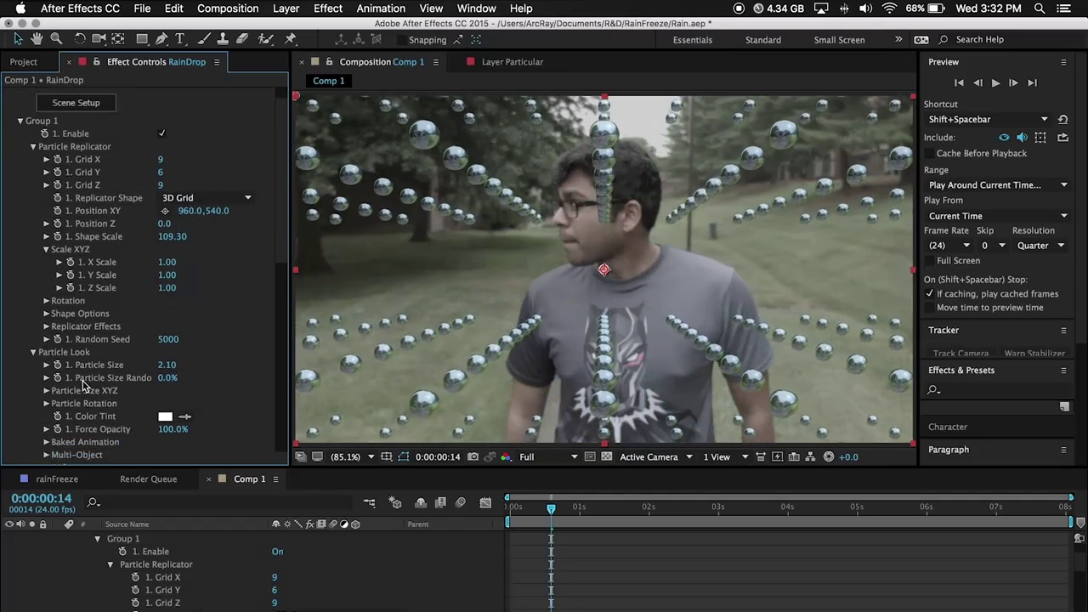
{"action": "left_click", "coordinate": [46, 326]}
{"action": "left_click", "coordinate": [60, 339]}
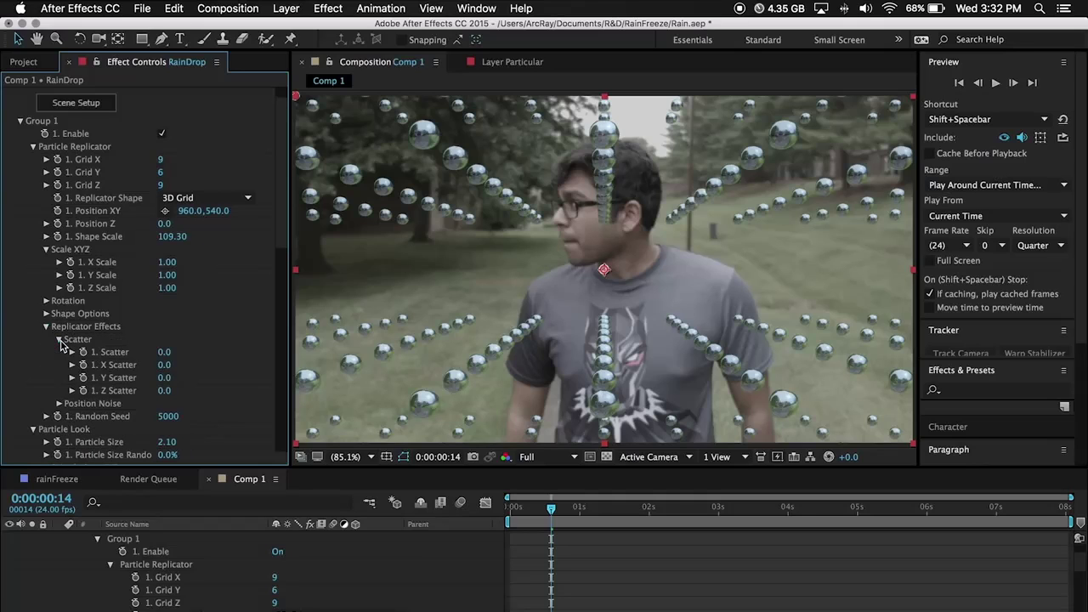
{"action": "left_click_drag", "start_coordinate": [164, 352], "coordinate": [239, 354]}
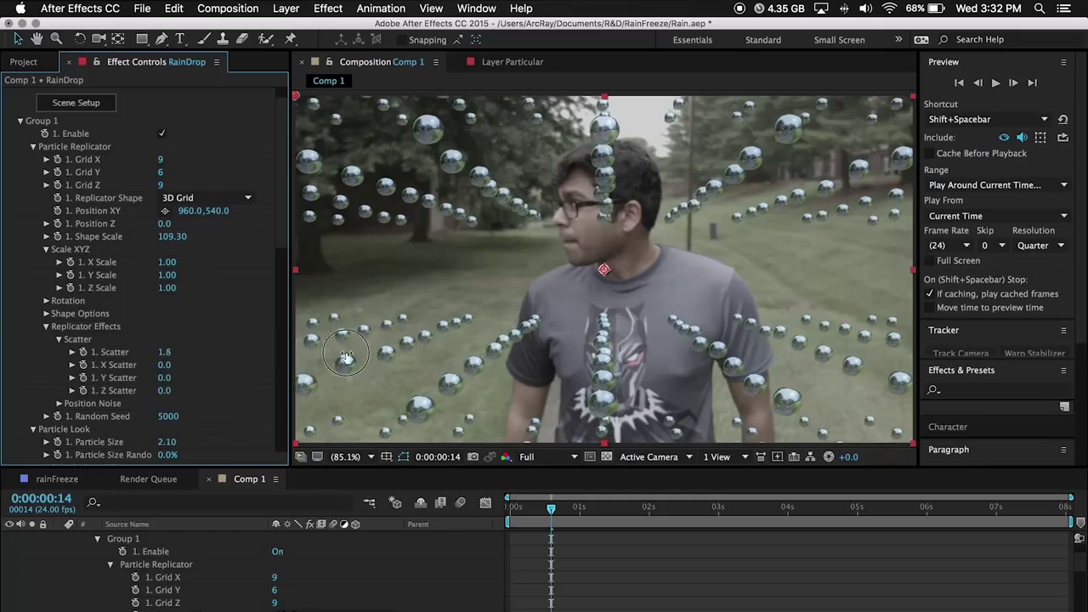
{"action": "left_click_drag", "start_coordinate": [864, 383], "coordinate": [867, 382]}
{"action": "left_click_drag", "start_coordinate": [161, 365], "coordinate": [780, 417]}
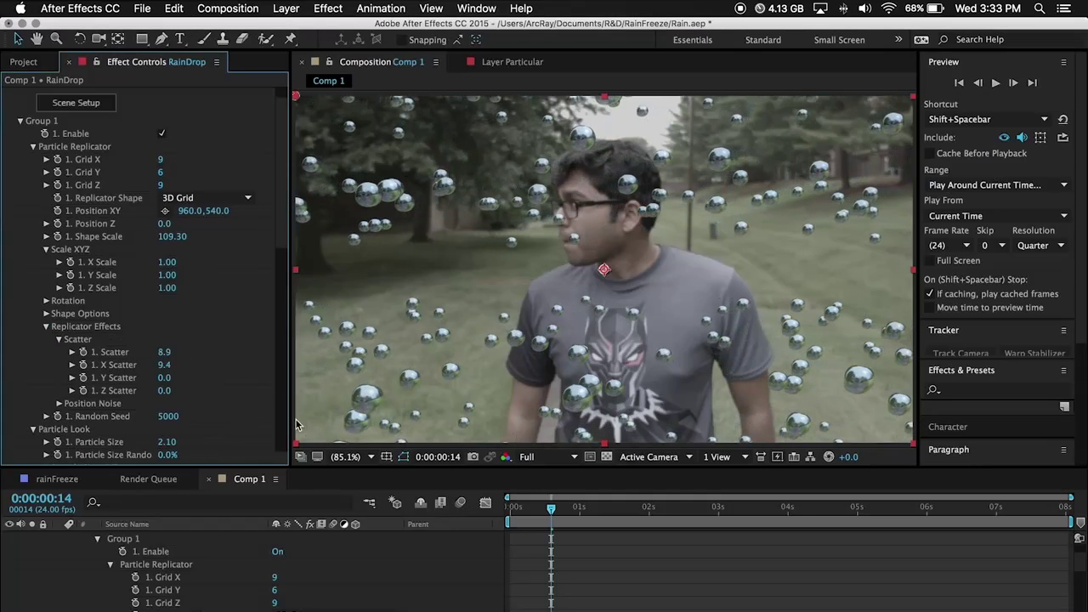
{"action": "left_click_drag", "start_coordinate": [162, 379], "coordinate": [317, 392]}
{"action": "left_click_drag", "start_coordinate": [164, 397], "coordinate": [1082, 430]}
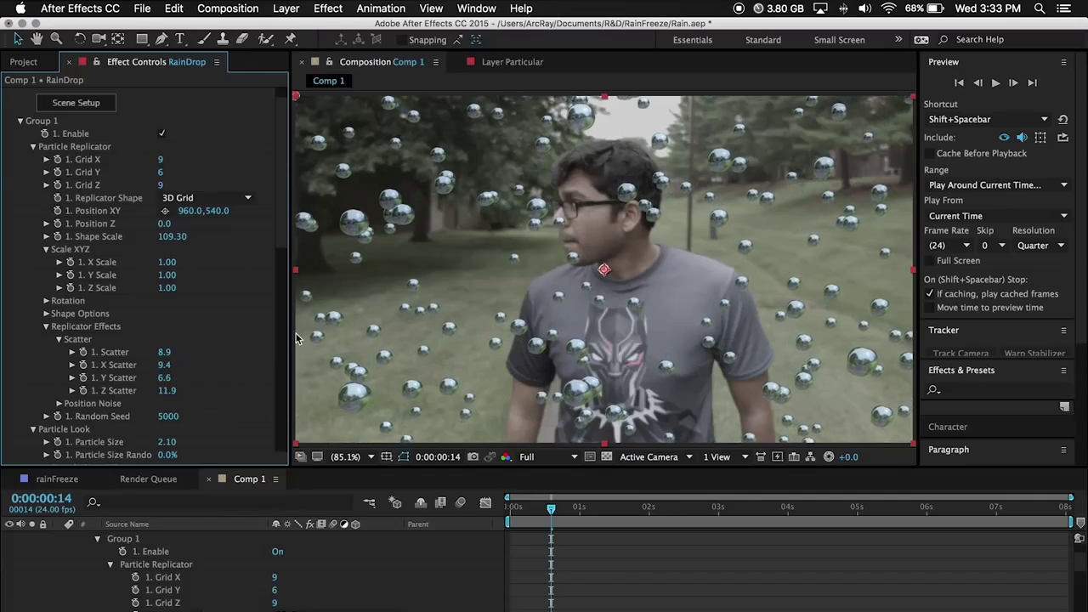
Step: Set the Particle Size Random to 36% and check the raindrops over the footage up to 0:00:02:06
{"action": "scroll", "coordinate": [51, 324], "scroll_direction": "down", "scroll_amount": 5}
{"action": "left_click_drag", "start_coordinate": [168, 330], "coordinate": [279, 347]}
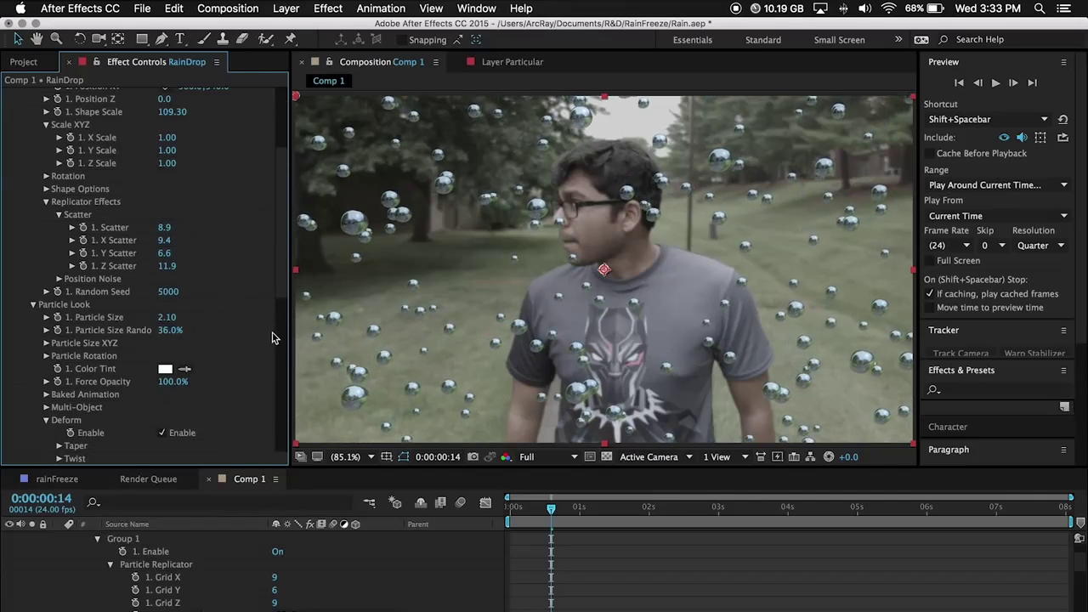
{"action": "left_click_drag", "start_coordinate": [600, 508], "coordinate": [598, 553]}
{"action": "left_click", "coordinate": [666, 547]}
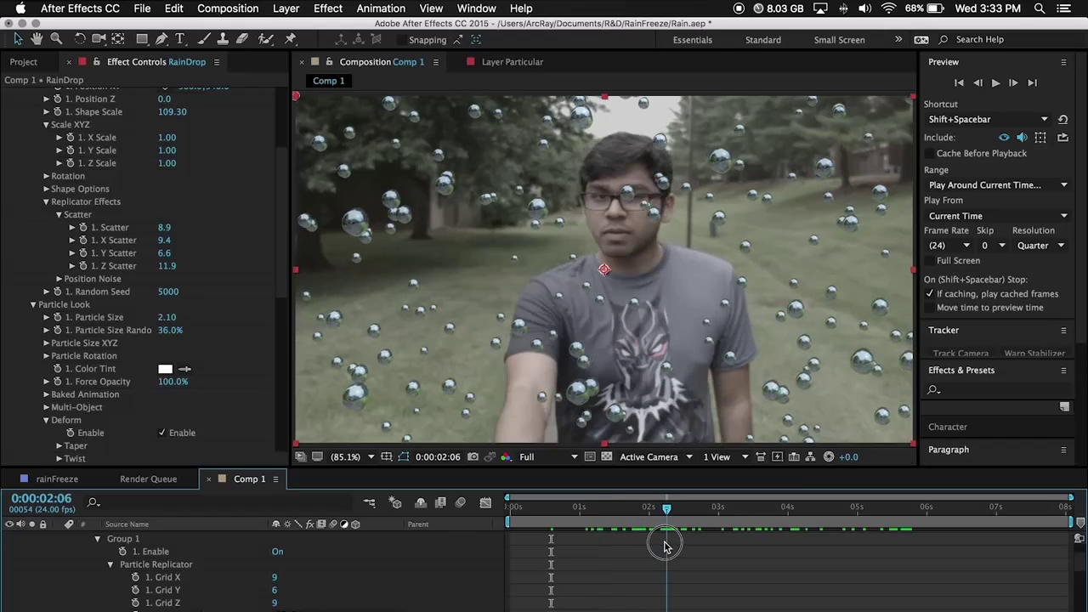
Step: Collapse the RainDrop layer's properties in the timeline and hide the layer
{"action": "scroll", "coordinate": [120, 578], "scroll_direction": "up", "scroll_amount": 3}
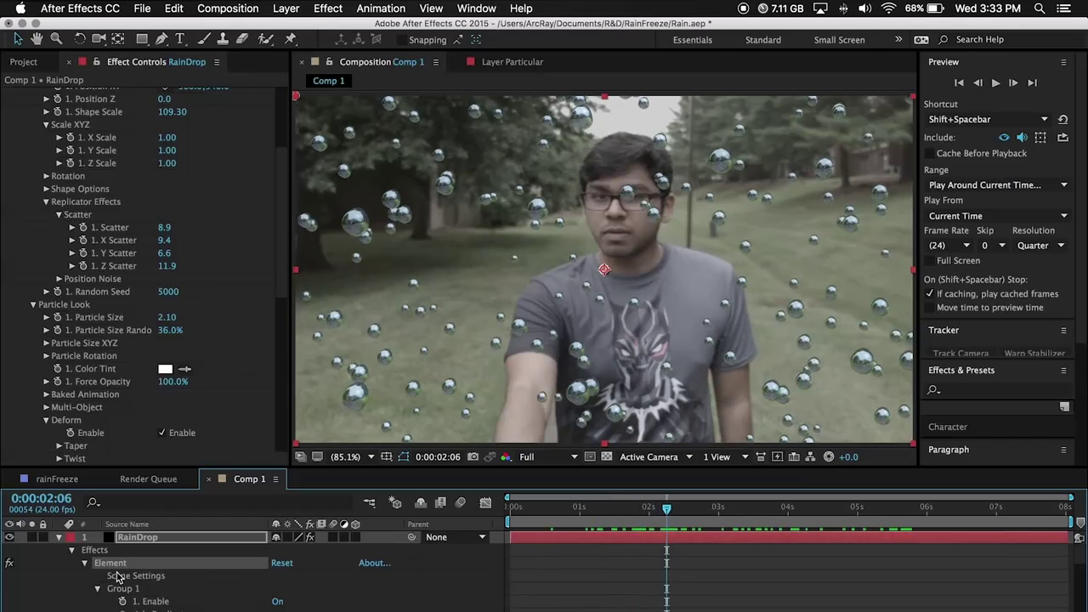
{"action": "left_click", "coordinate": [57, 539]}
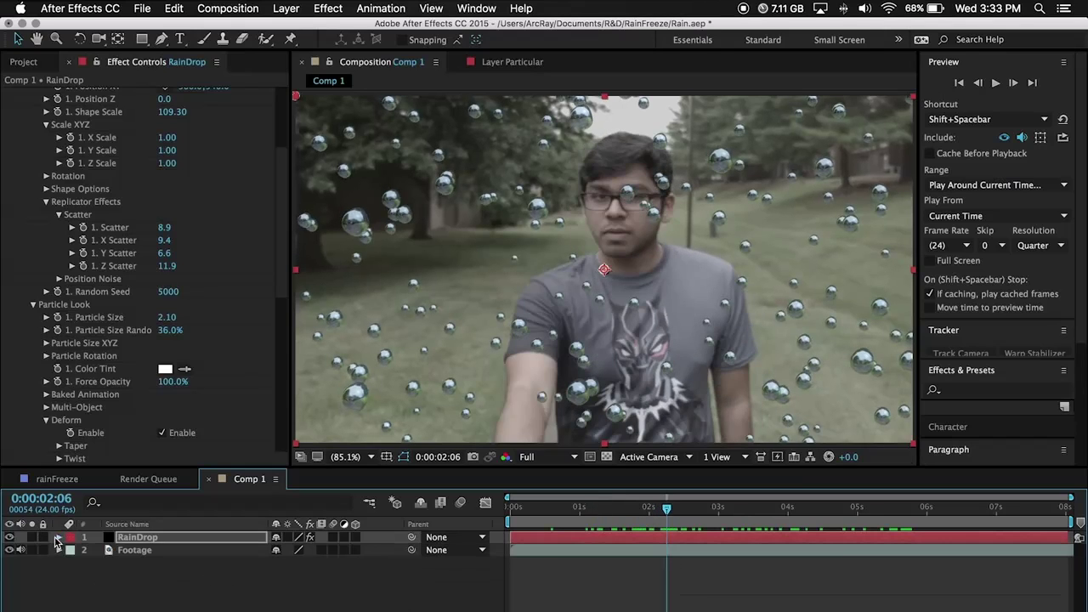
{"action": "left_click", "coordinate": [10, 537]}
Step: Track the camera of the Footage layer with Detailed Analysis enabled and Track Point Size set to 1306%
{"action": "left_click", "coordinate": [153, 551]}
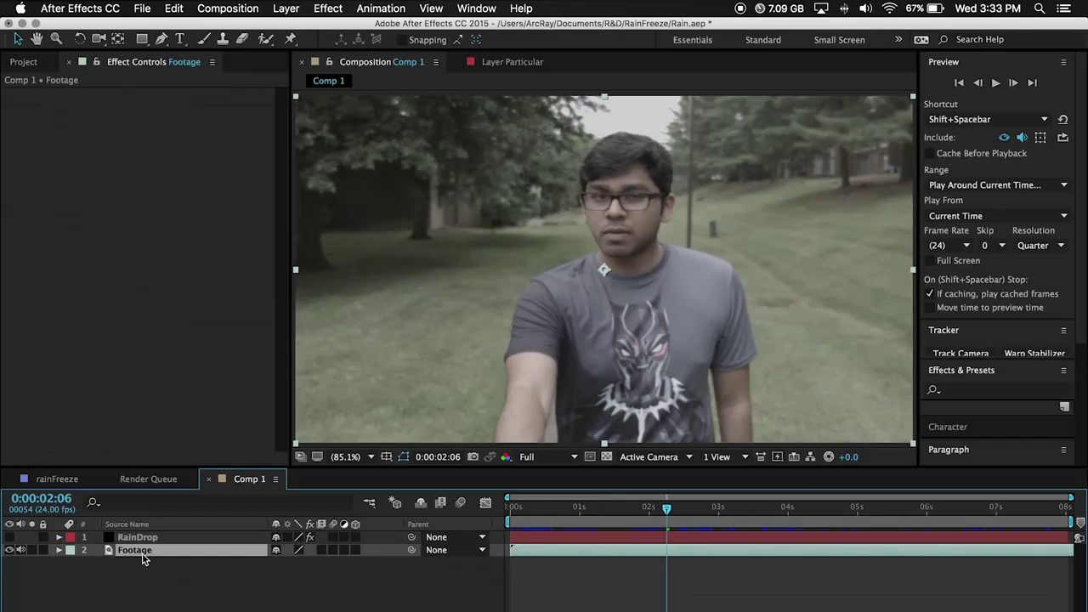
{"action": "left_click", "coordinate": [382, 8]}
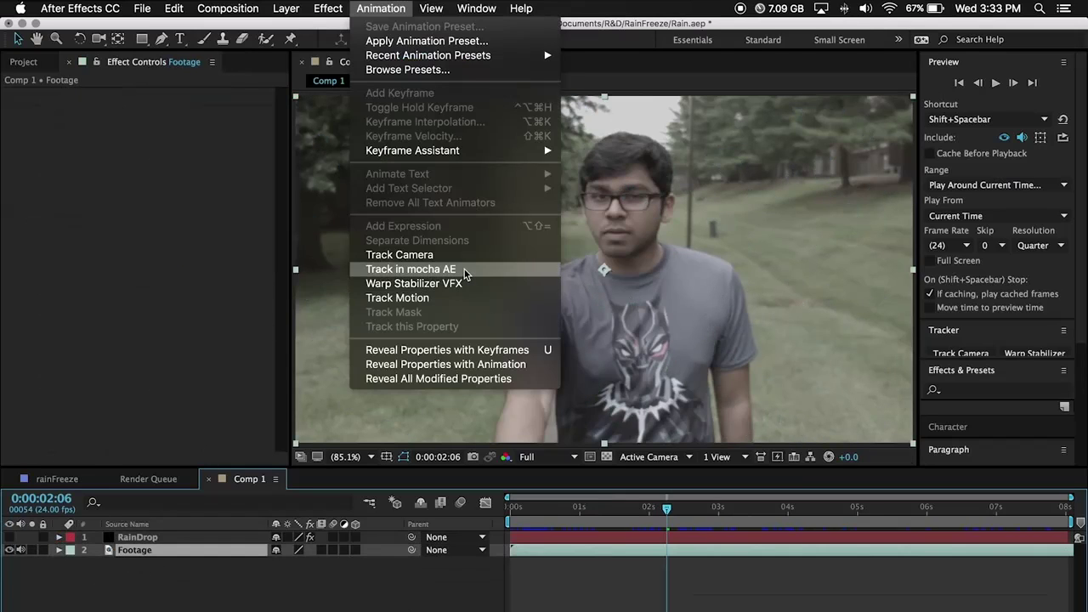
{"action": "left_click", "coordinate": [442, 255]}
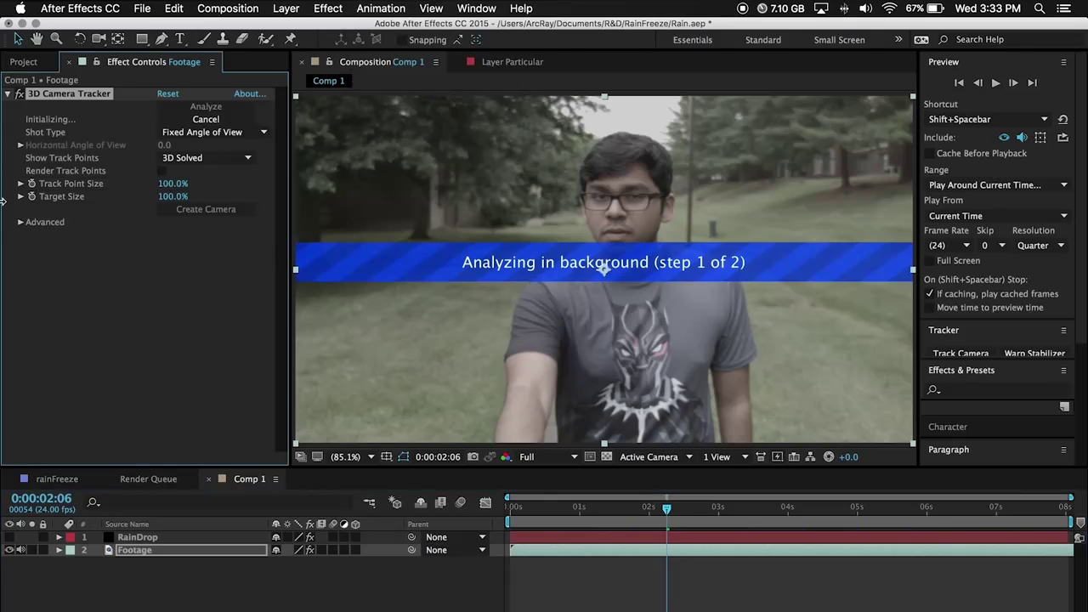
{"action": "left_click", "coordinate": [21, 223]}
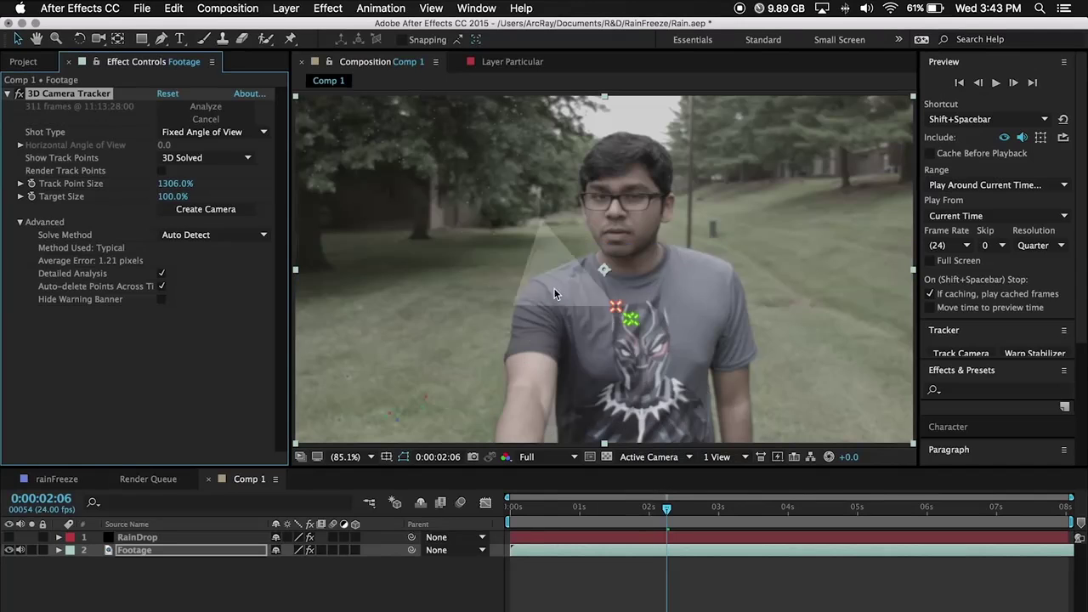
Step: Create a null and camera from the track points on the man's chest at 0:00:06:12
{"action": "left_click_drag", "start_coordinate": [660, 510], "coordinate": [962, 514]}
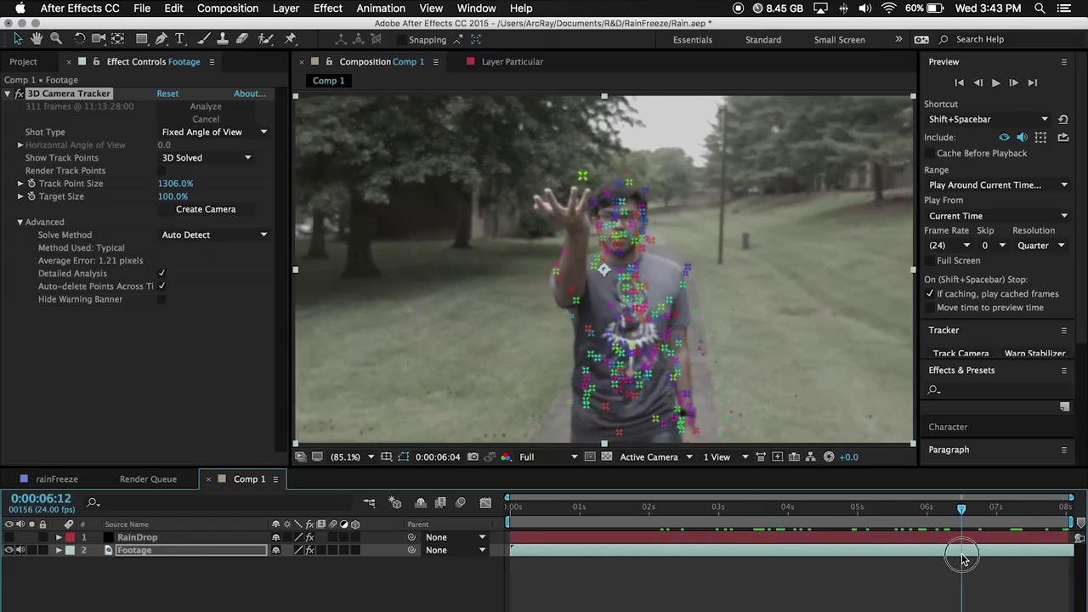
{"action": "left_click", "coordinate": [640, 303]}
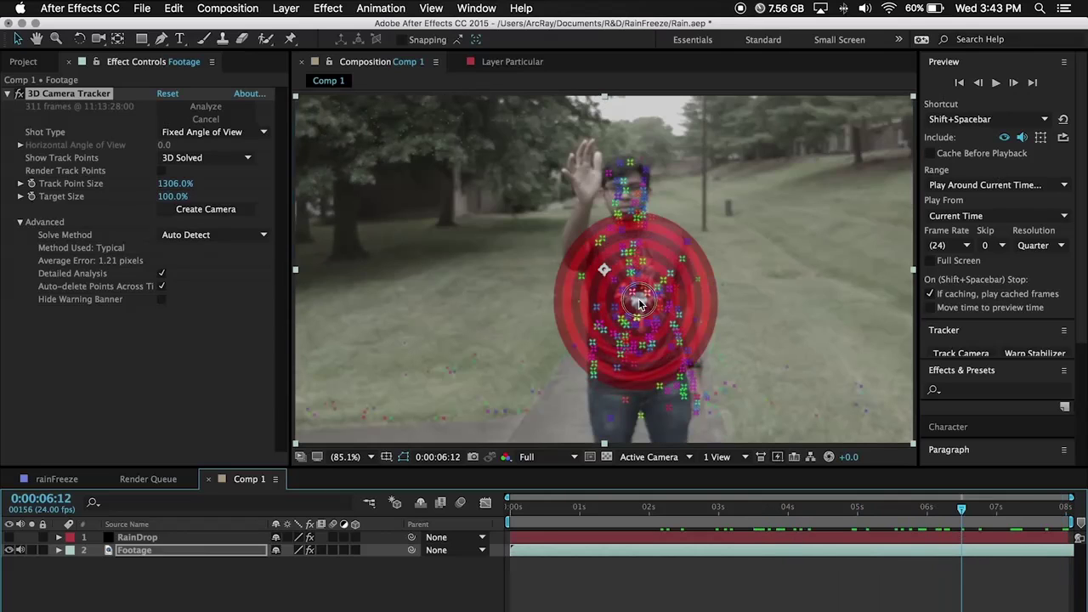
{"action": "right_click", "coordinate": [641, 304]}
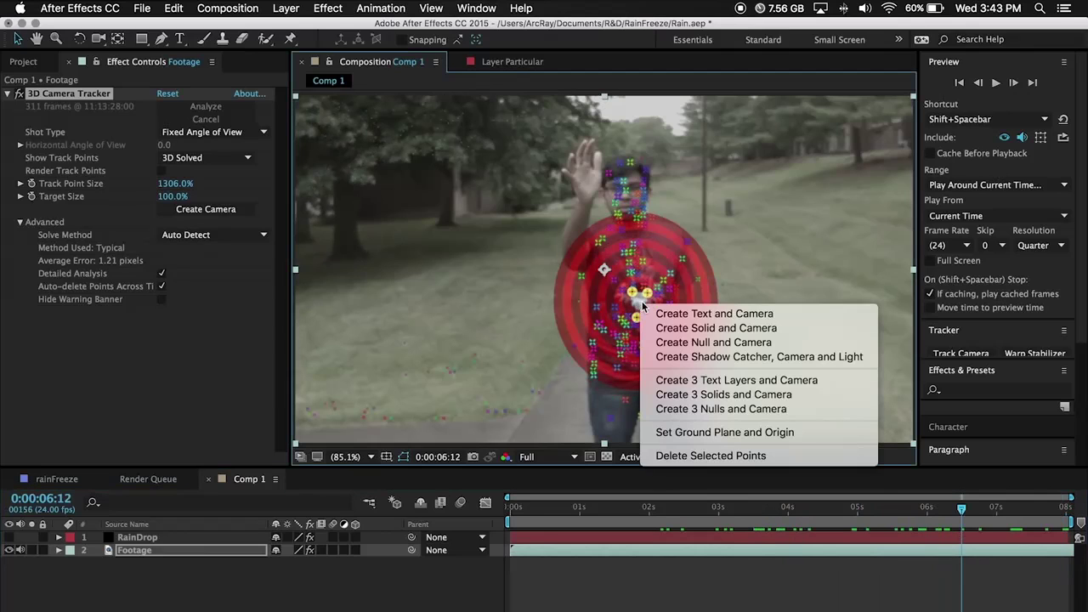
{"action": "left_click", "coordinate": [741, 344]}
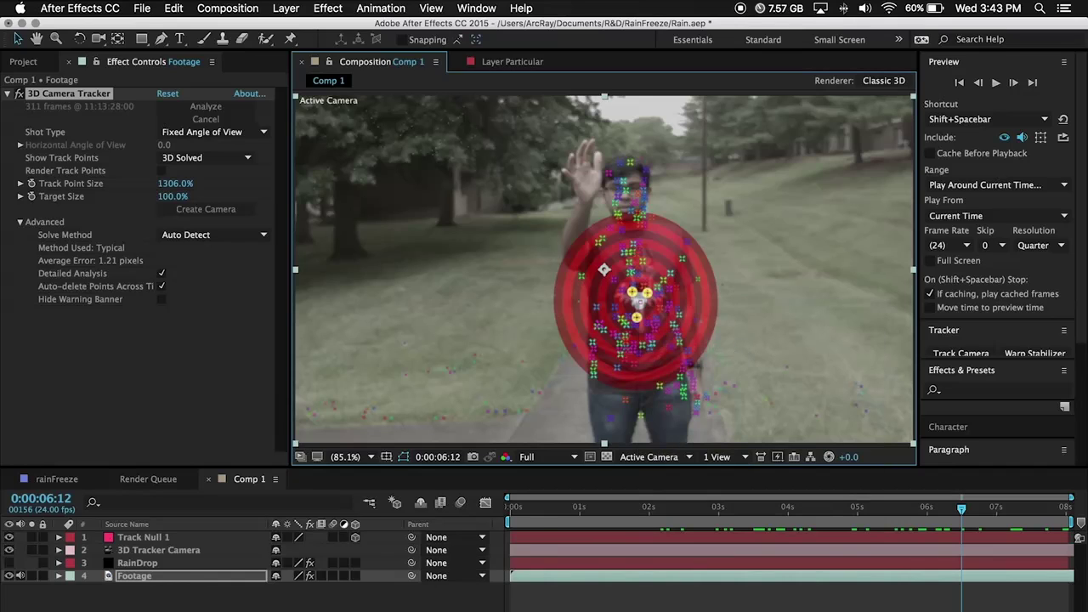
{"action": "left_click", "coordinate": [179, 585]}
{"action": "left_click", "coordinate": [166, 523]}
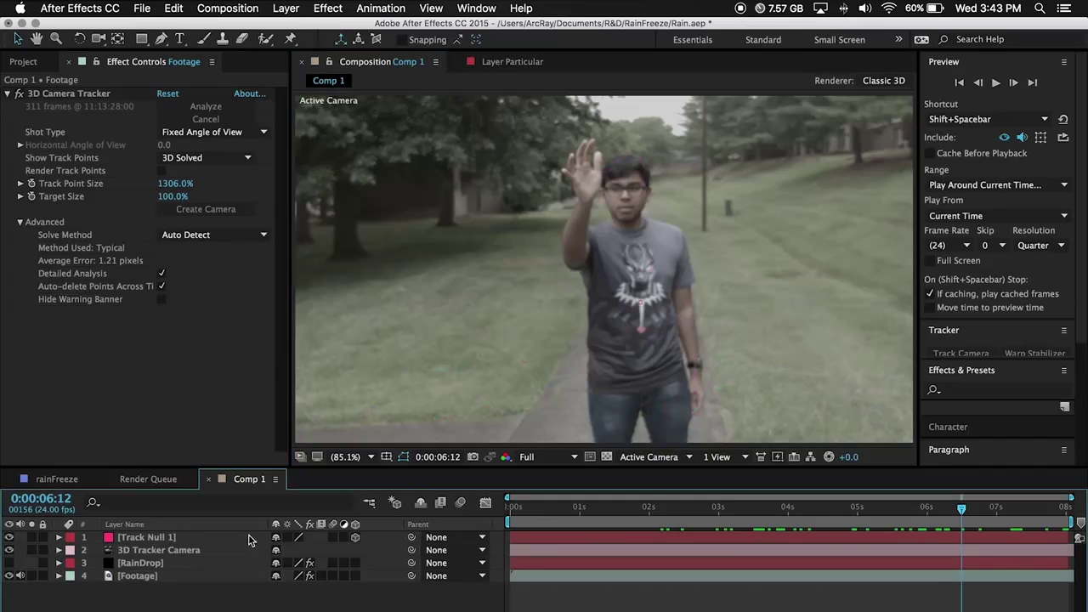
Step: Scrub to 0:00:08:00 to check how the track null and tracker camera follow the footage
{"action": "left_click", "coordinate": [213, 537]}
{"action": "left_click_drag", "start_coordinate": [963, 508], "coordinate": [1070, 529]}
{"action": "left_click", "coordinate": [175, 551]}
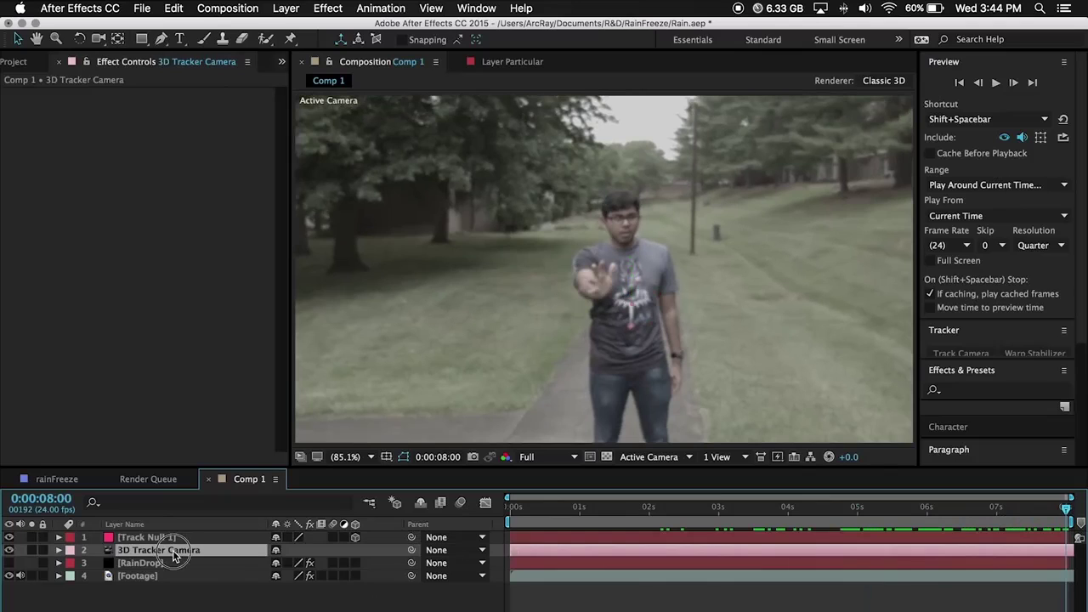
Step: Show the RainDrop layer again and check the raindrops against the footage from the start to 0:00:07:01
{"action": "left_click", "coordinate": [513, 514]}
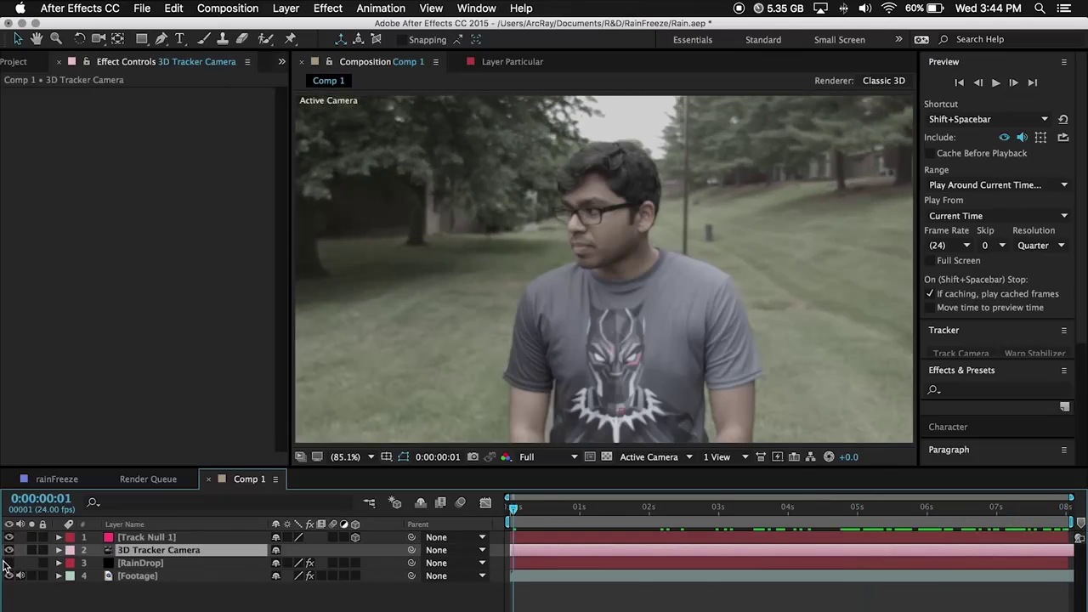
{"action": "left_click", "coordinate": [8, 563]}
{"action": "left_click_drag", "start_coordinate": [573, 516], "coordinate": [999, 531]}
Step: Create a group null for Group 1 in the RainDrop layer's Element effect
{"action": "left_click", "coordinate": [152, 563]}
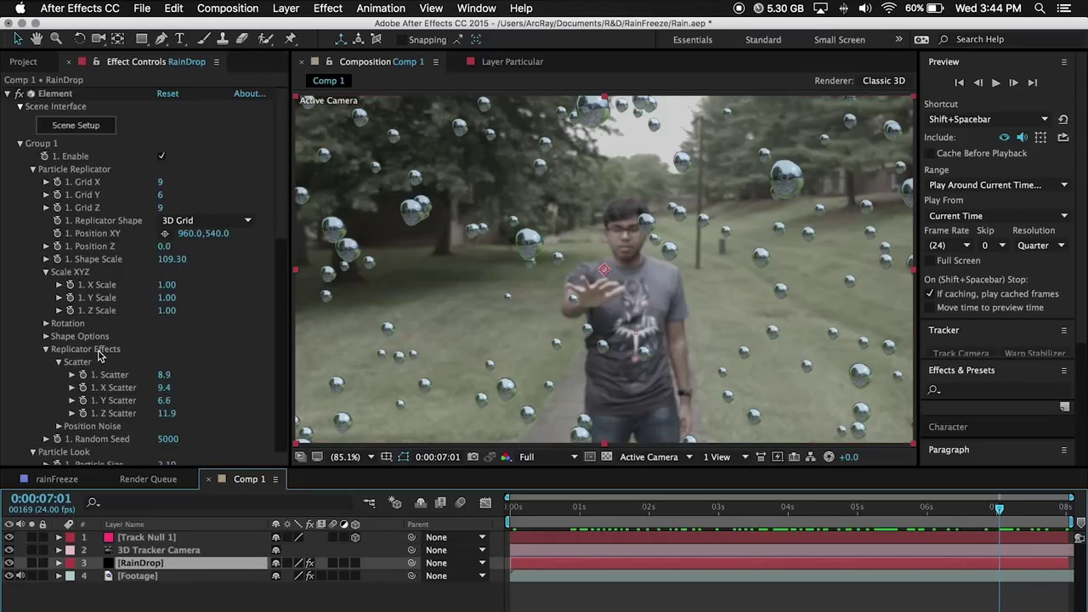
{"action": "scroll", "coordinate": [77, 362], "scroll_direction": "down", "scroll_amount": 10}
{"action": "left_click", "coordinate": [47, 374]}
{"action": "scroll", "coordinate": [53, 365], "scroll_direction": "down", "scroll_amount": 3}
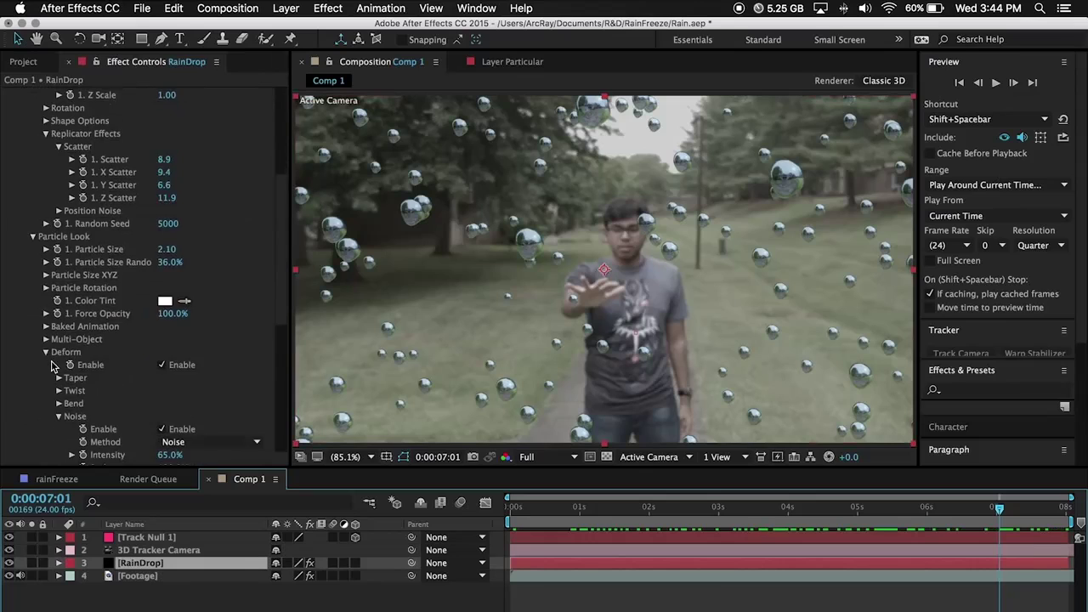
{"action": "scroll", "coordinate": [51, 364], "scroll_direction": "down", "scroll_amount": 8}
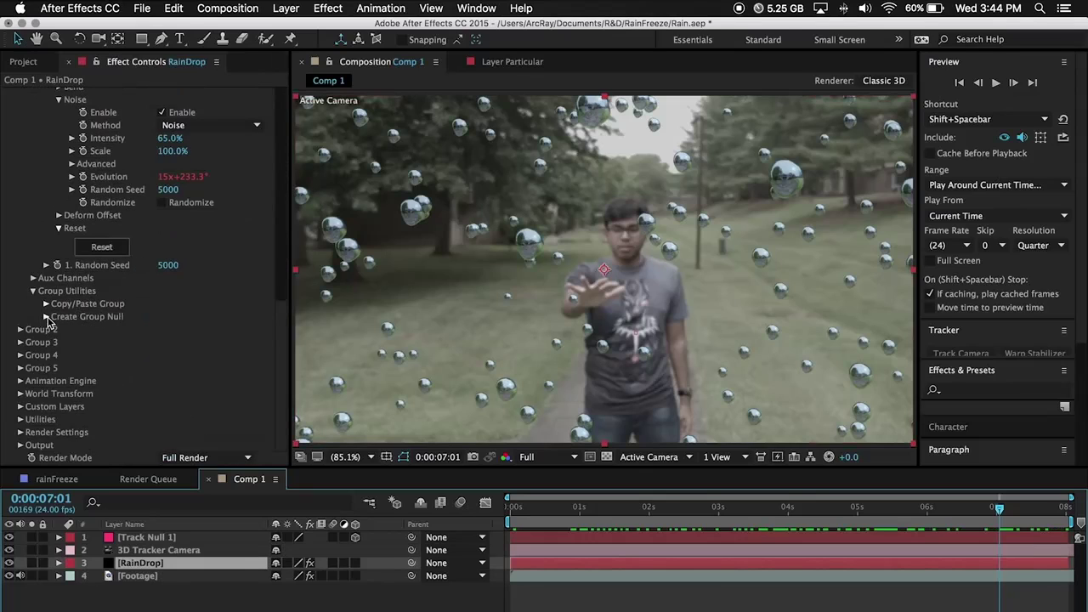
{"action": "left_click", "coordinate": [46, 317]}
{"action": "left_click", "coordinate": [88, 336]}
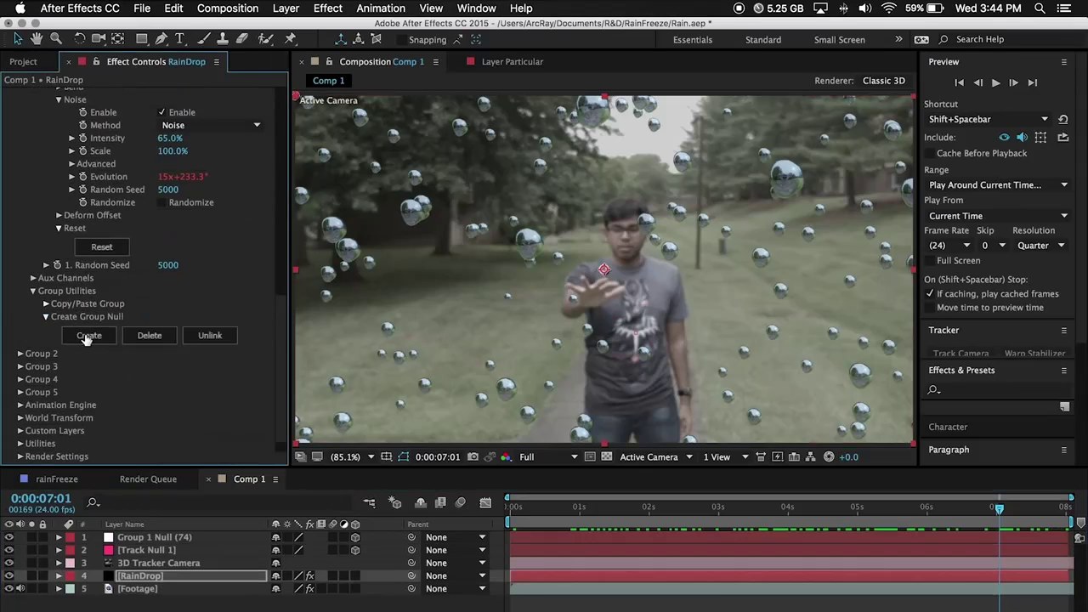
{"action": "left_click", "coordinate": [189, 539]}
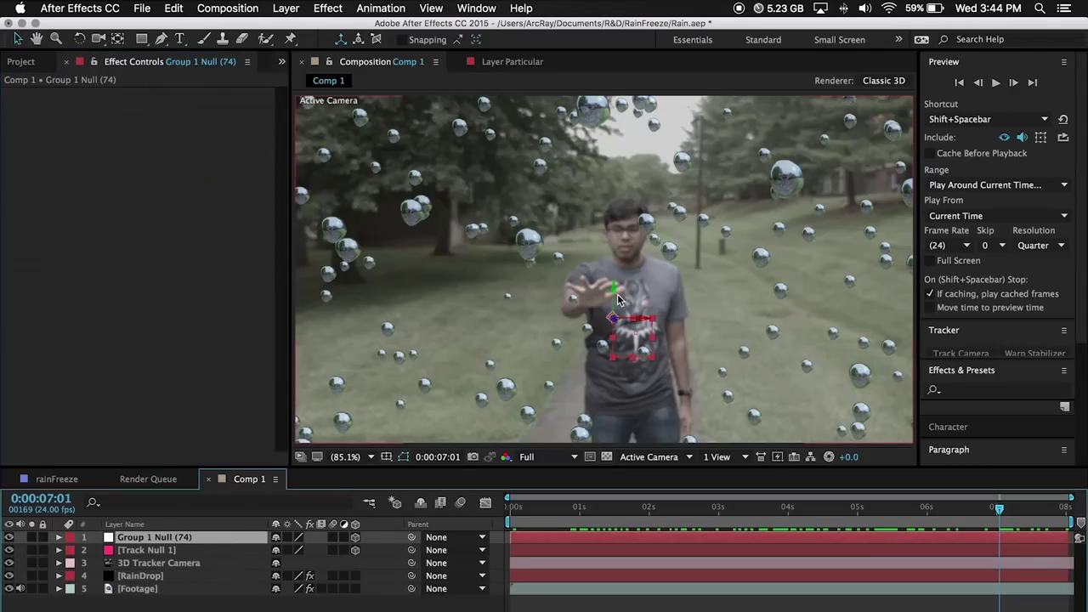
{"action": "left_click_drag", "start_coordinate": [616, 295], "coordinate": [578, 259]}
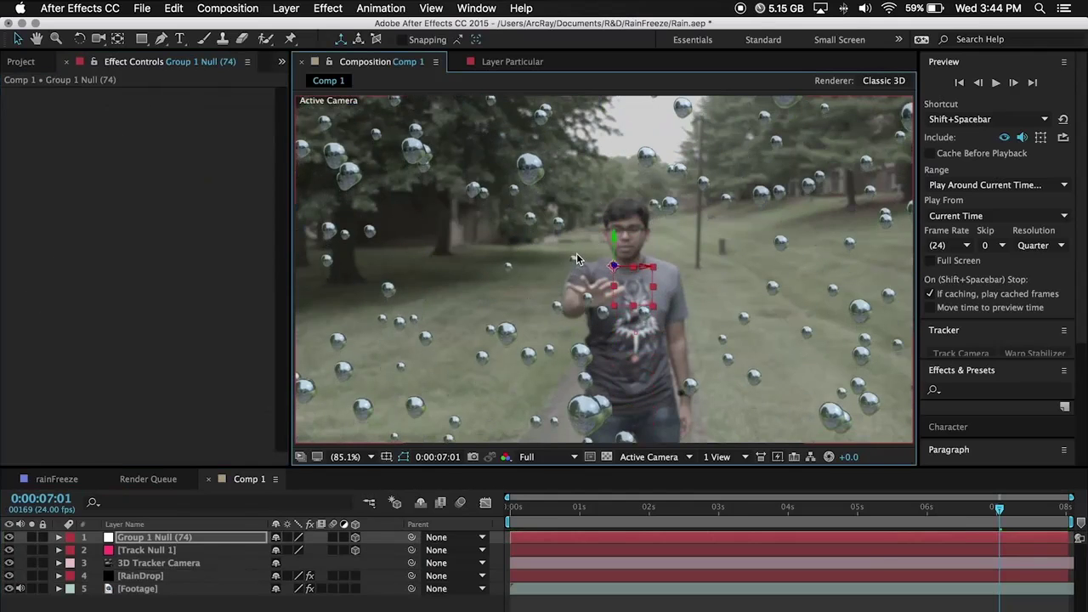
{"action": "key", "text": "cmd+z"}
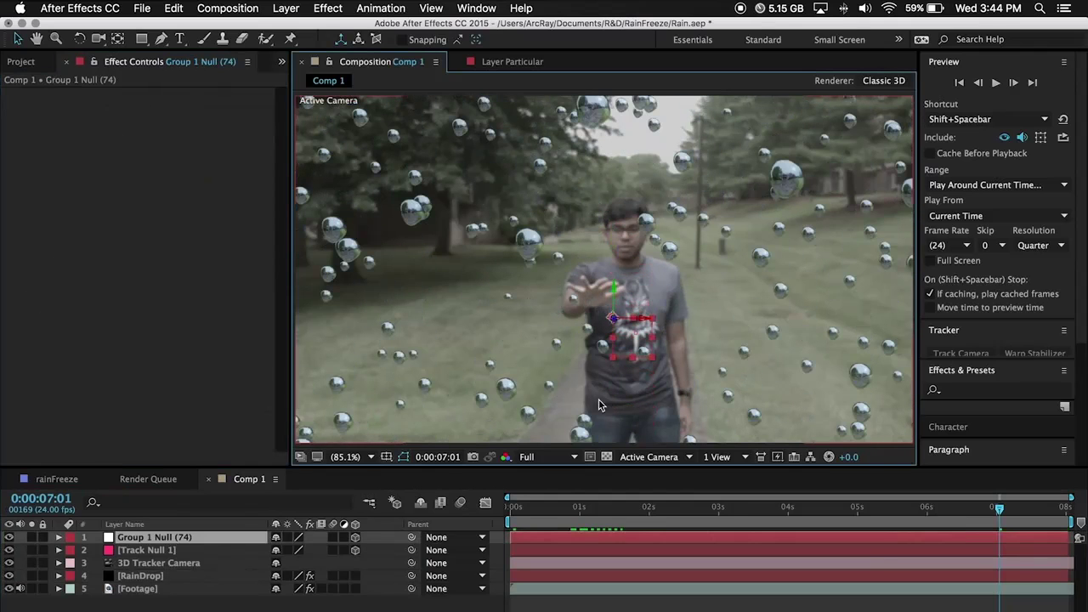
Step: Copy the Position of Track Null 1 onto the Position of the Group 1 Null layer
{"action": "left_click", "coordinate": [144, 550]}
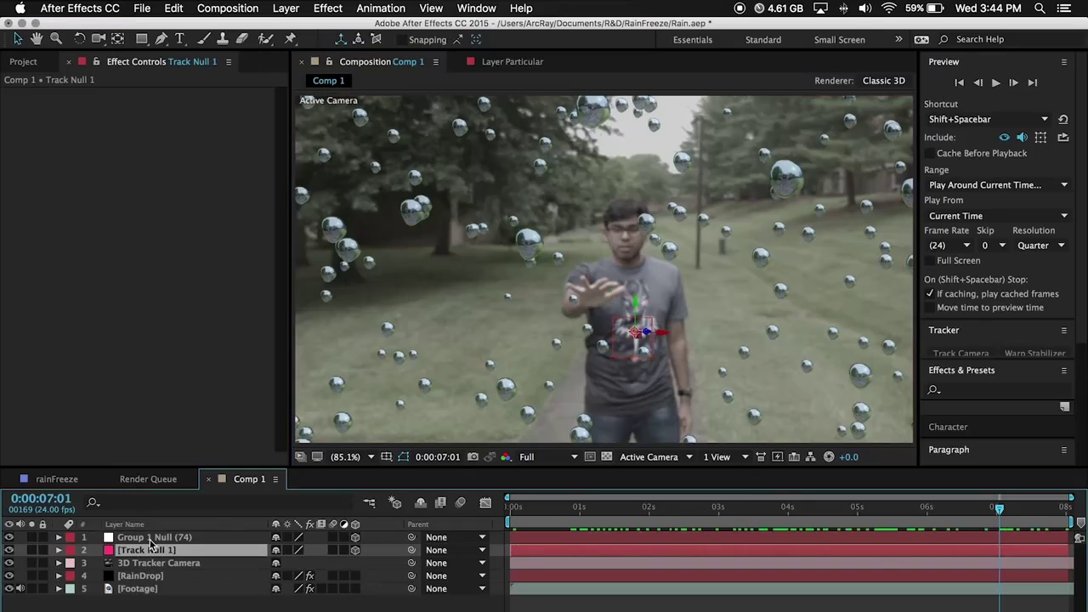
{"action": "key", "text": "p"}
{"action": "left_click", "coordinate": [151, 539]}
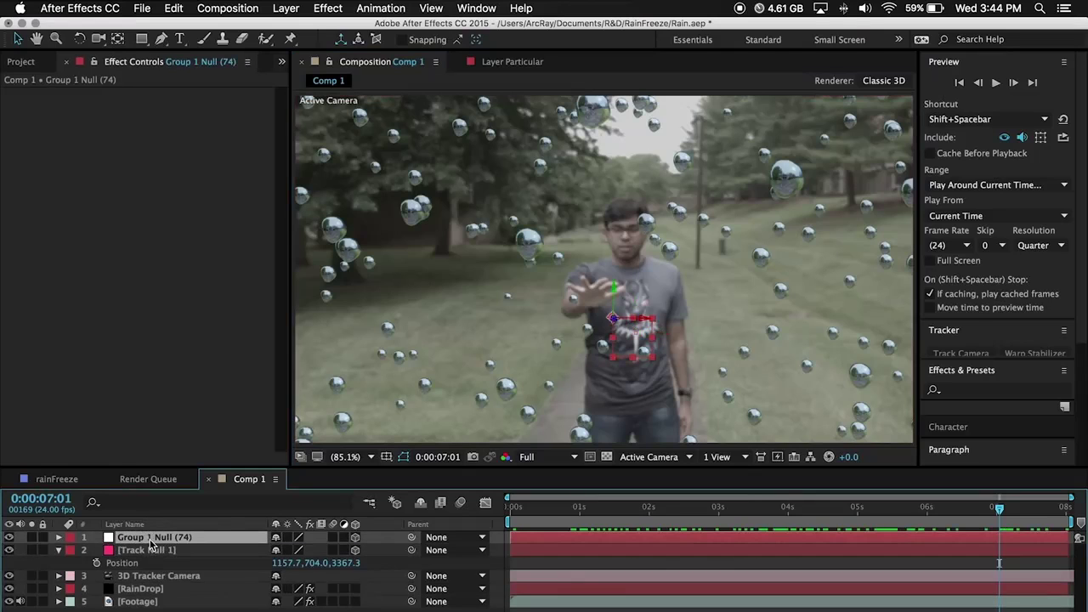
{"action": "key", "text": "p"}
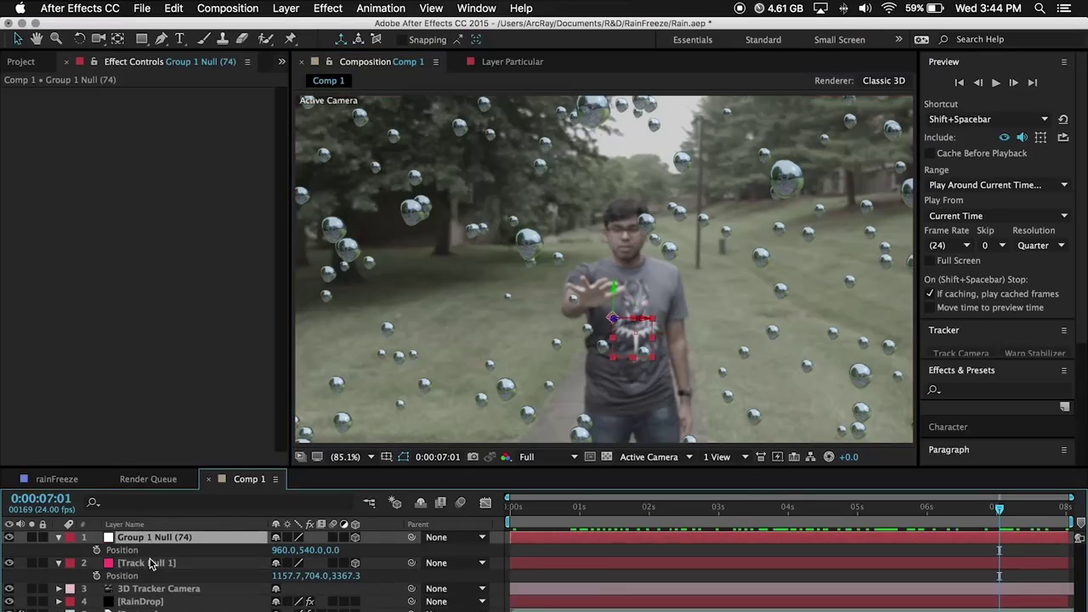
{"action": "left_click", "coordinate": [150, 565]}
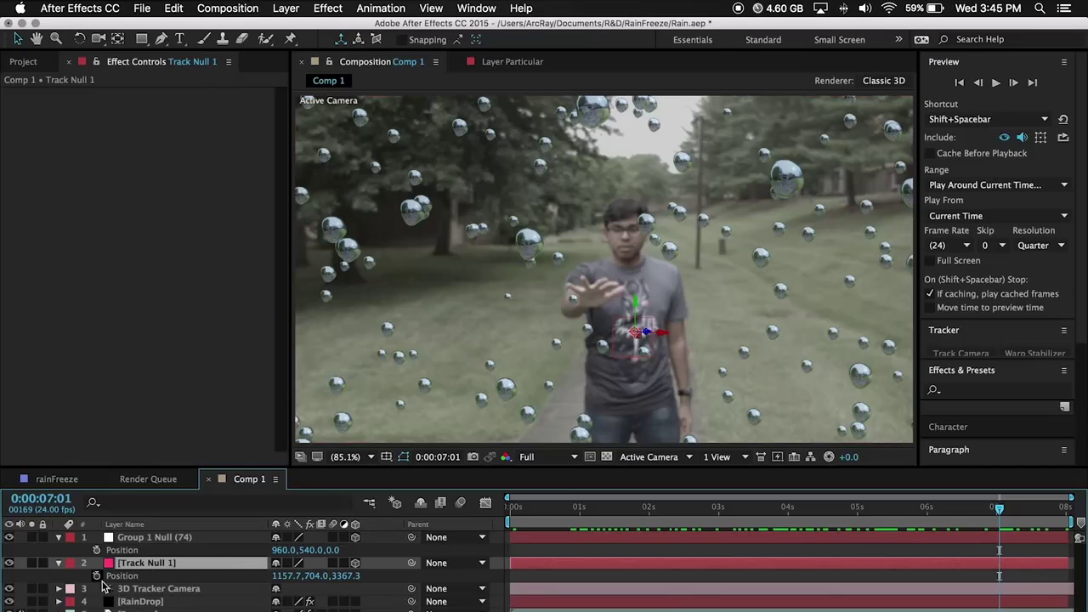
{"action": "left_click", "coordinate": [158, 539]}
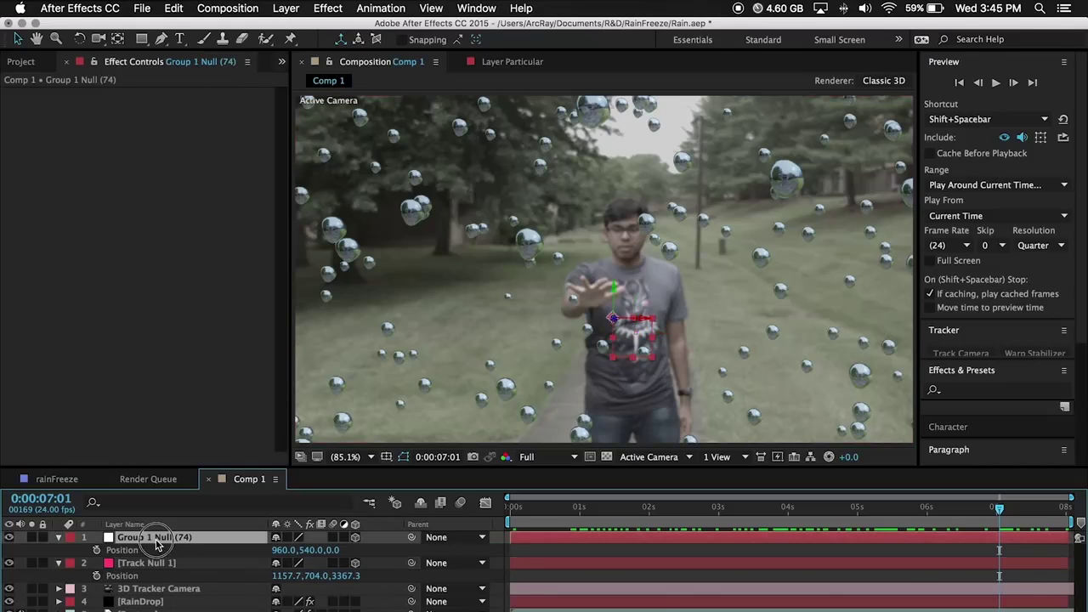
{"action": "left_click", "coordinate": [125, 576]}
{"action": "right_click", "coordinate": [127, 584]}
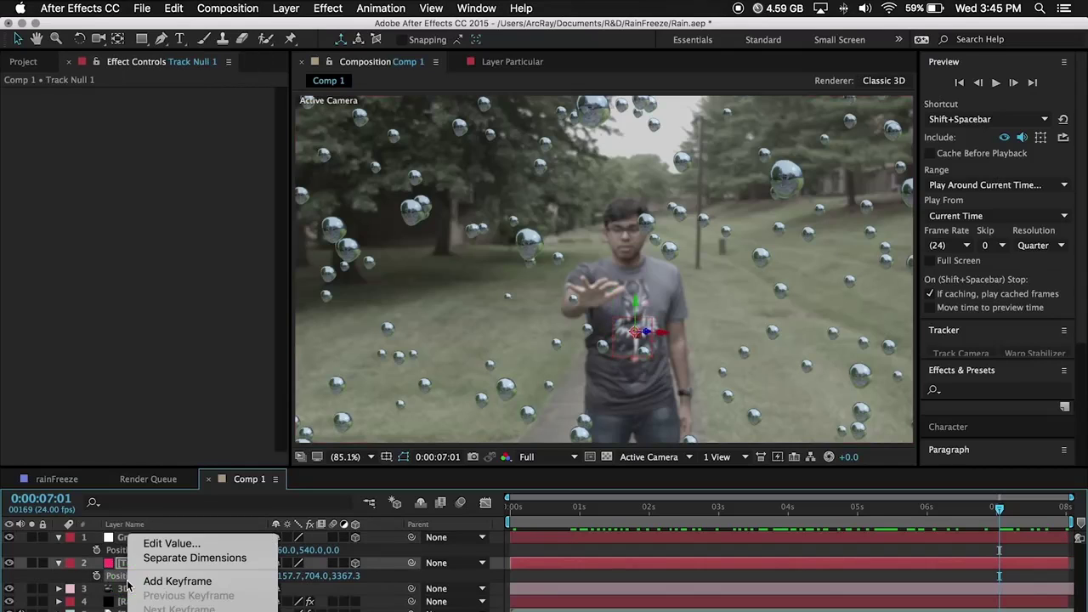
{"action": "key", "text": "Escape"}
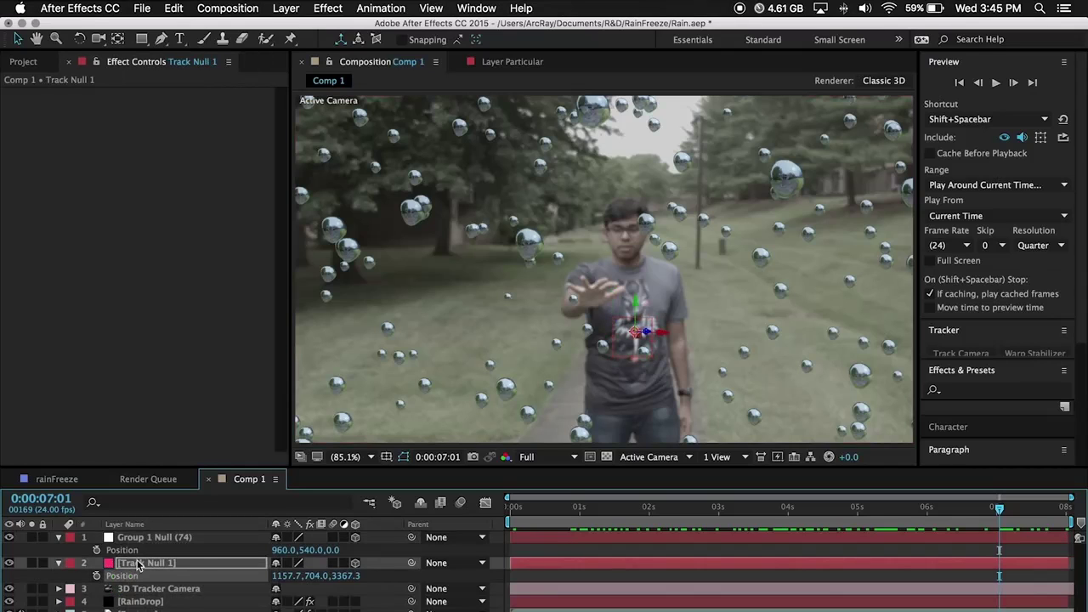
{"action": "left_click", "coordinate": [138, 553]}
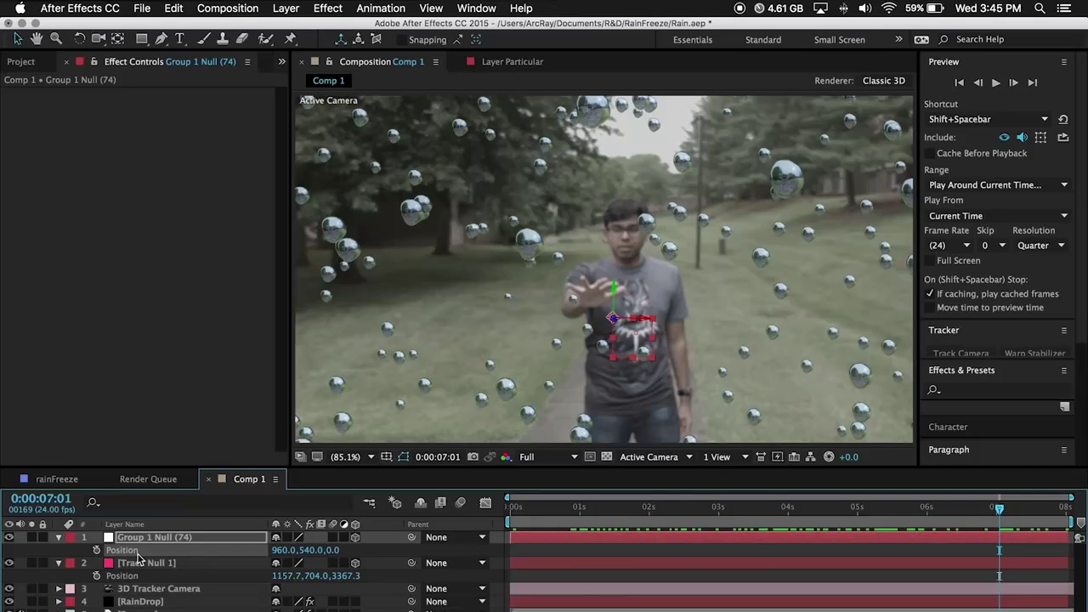
{"action": "key", "text": "super+v"}
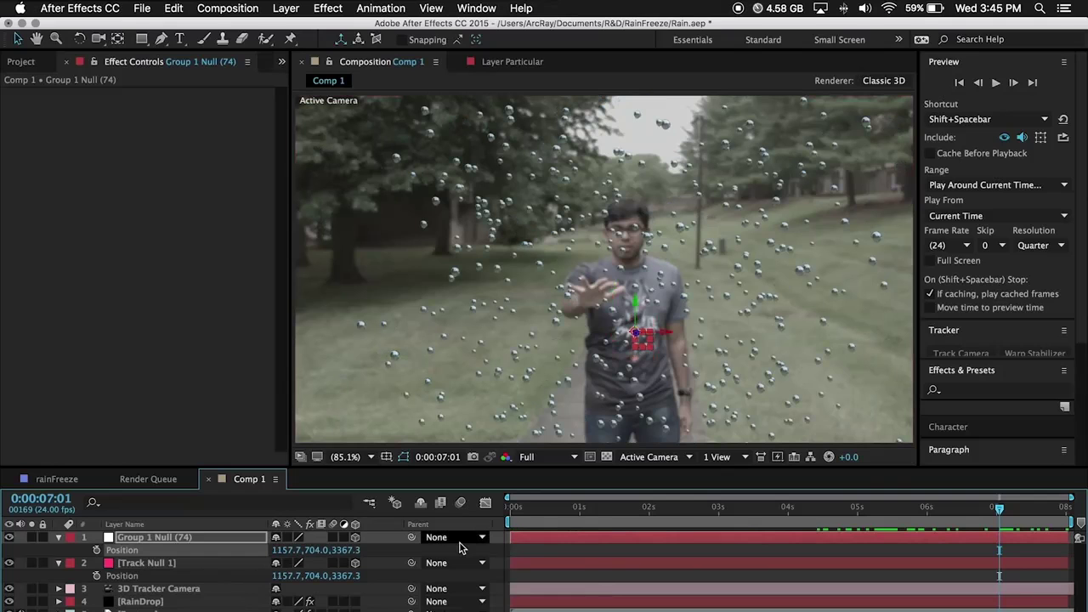
Step: Trim the start of the RainDrop layer to 0:00:02:12, where the open hand is raised
{"action": "left_click_drag", "start_coordinate": [591, 510], "coordinate": [714, 517]}
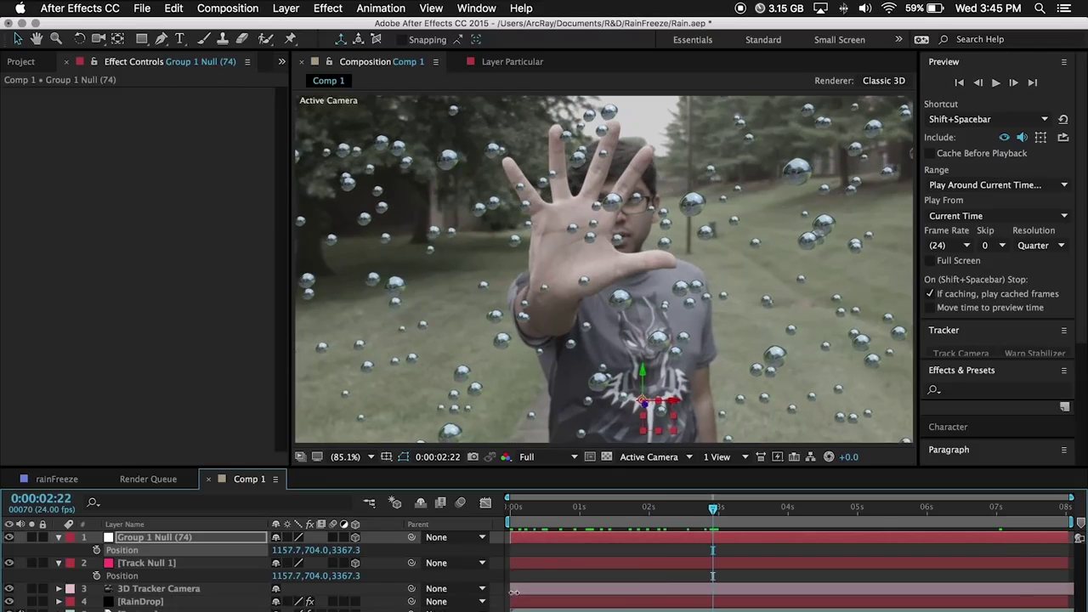
{"action": "left_click_drag", "start_coordinate": [514, 602], "coordinate": [717, 604]}
{"action": "left_click_drag", "start_coordinate": [714, 509], "coordinate": [684, 510]}
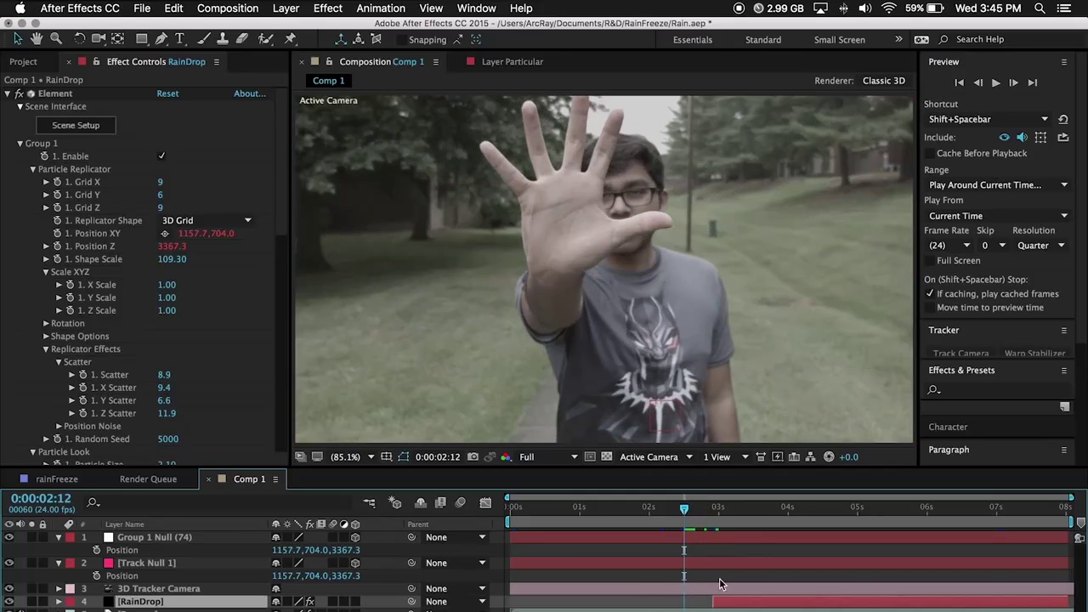
{"action": "left_click_drag", "start_coordinate": [717, 603], "coordinate": [684, 603]}
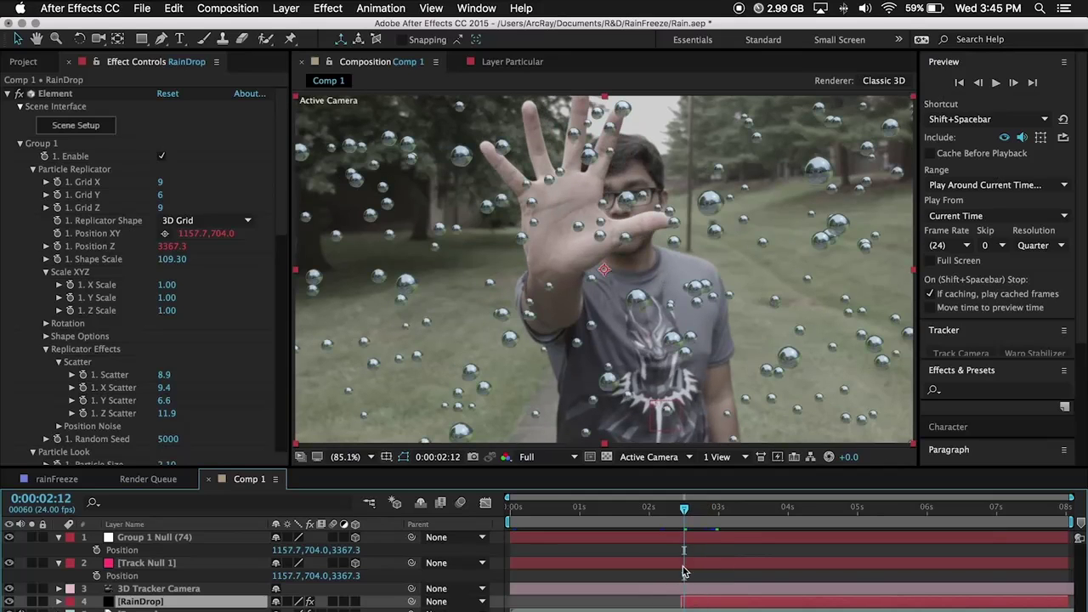
Step: Preview the composition and scrub between 0:00:02:14 and 0:00:06:21 to examine how the raindrops sit in the tracked footage
{"action": "left_click_drag", "start_coordinate": [684, 516], "coordinate": [671, 553]}
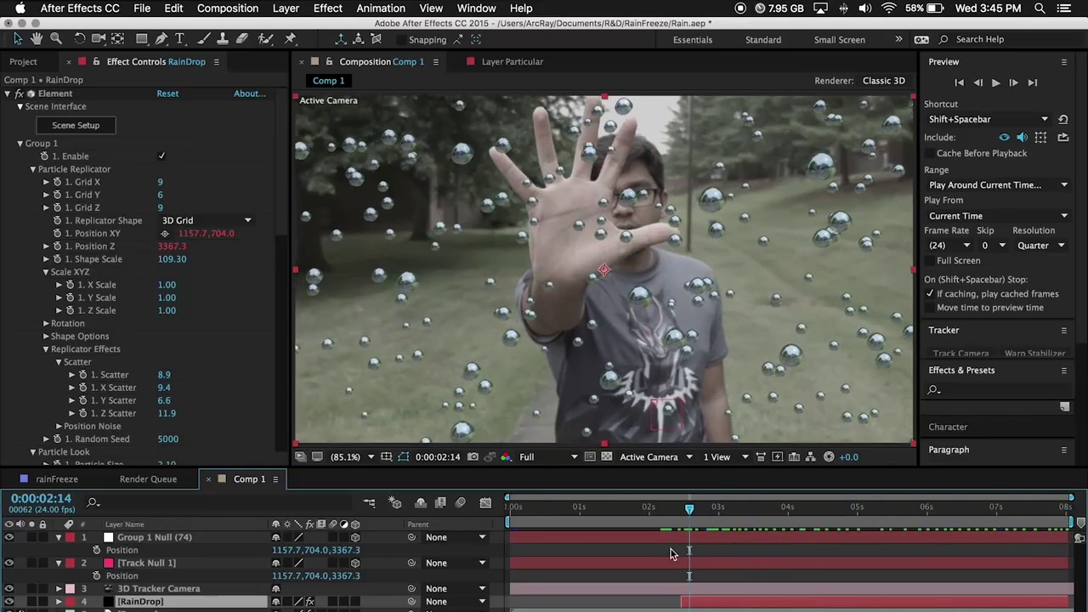
{"action": "key", "text": "space"}
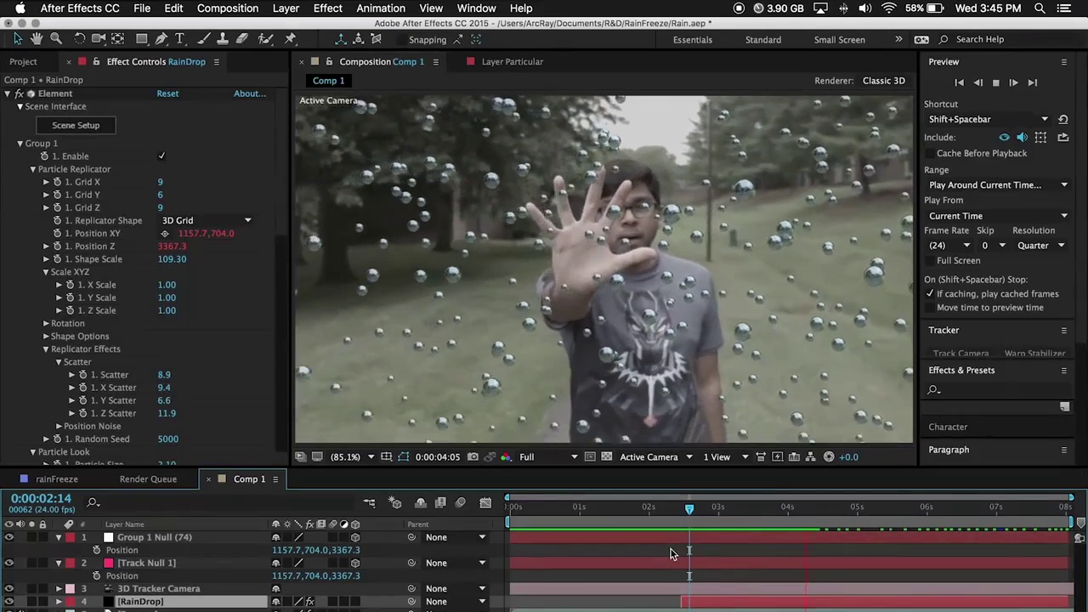
{"action": "key", "text": "space"}
{"action": "left_click", "coordinate": [691, 533]}
{"action": "key", "text": "Page_Down"}
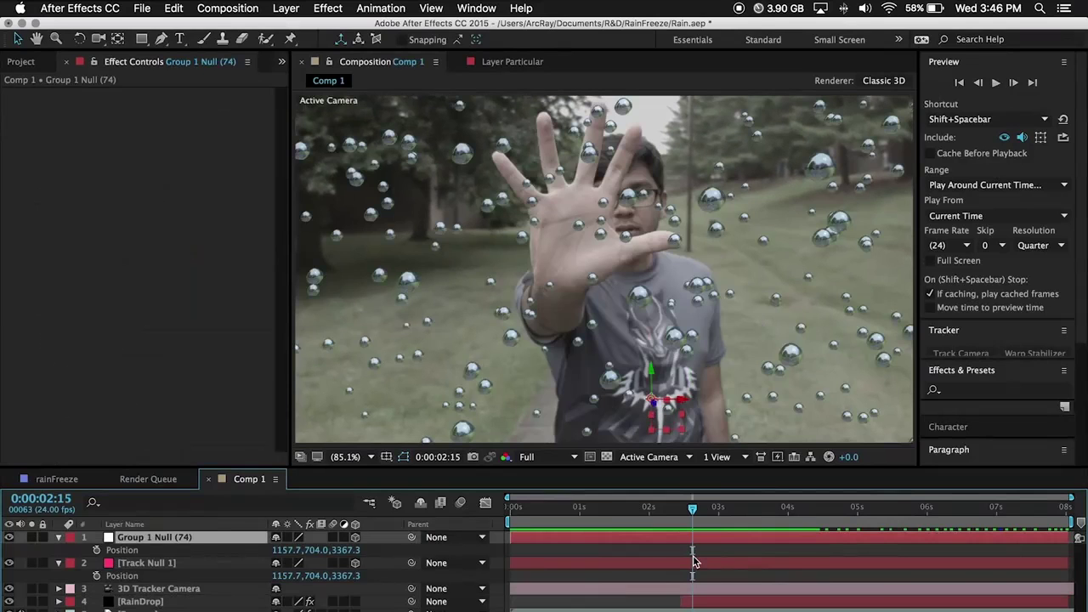
{"action": "left_click", "coordinate": [768, 510]}
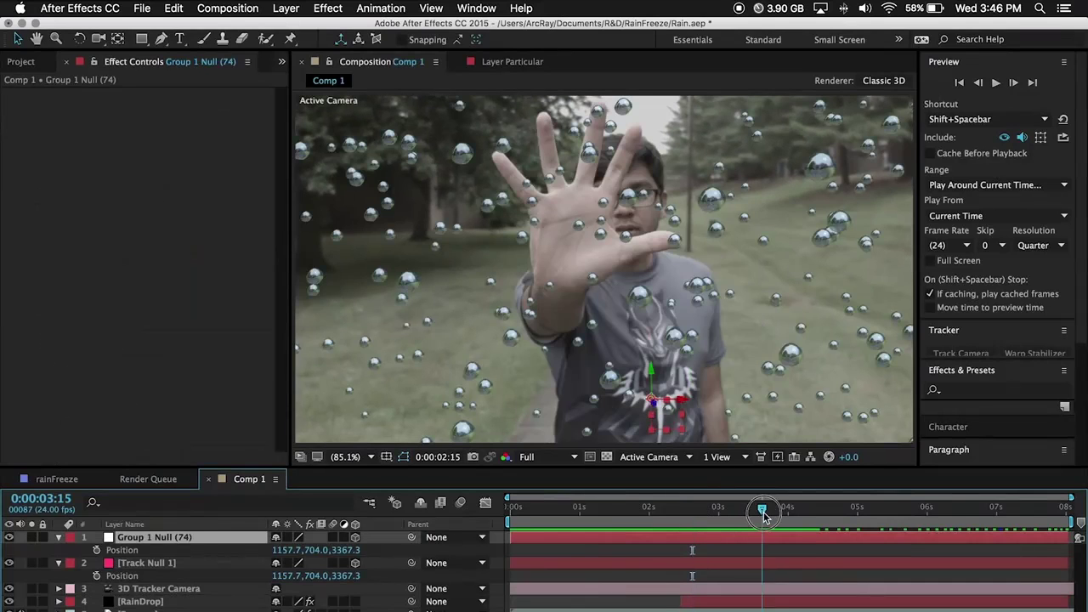
{"action": "left_click_drag", "start_coordinate": [787, 519], "coordinate": [988, 527]}
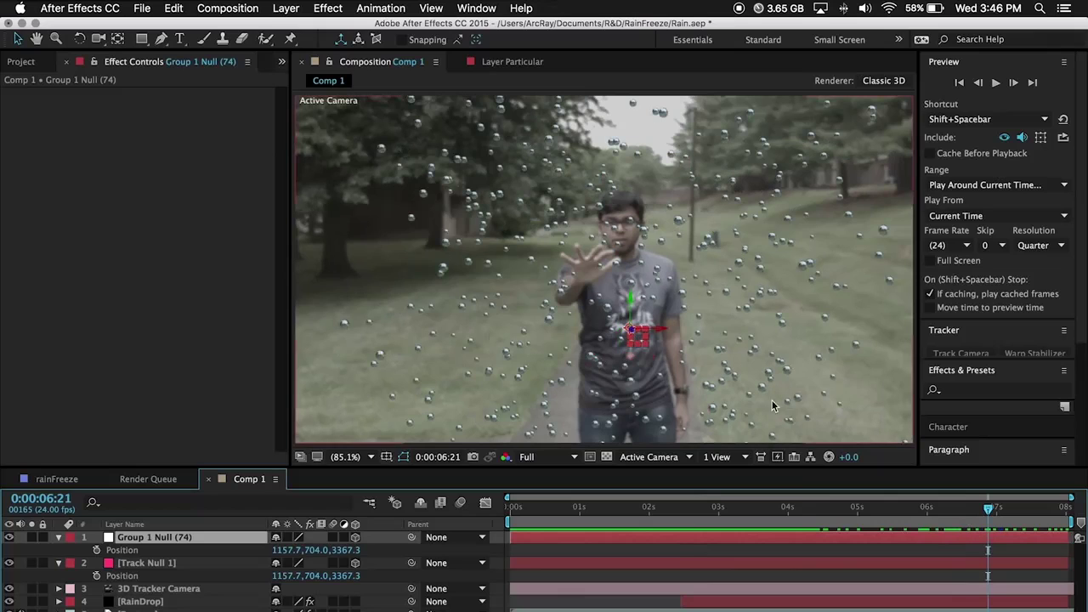
{"action": "left_click_drag", "start_coordinate": [801, 507], "coordinate": [788, 508]}
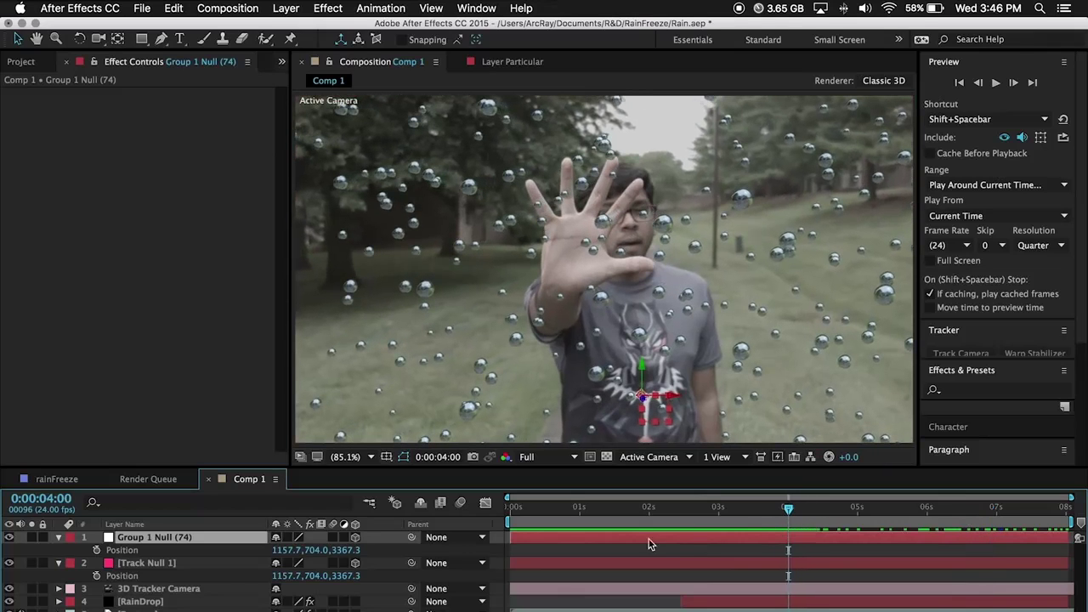
Step: Turn on Depth of Field in the 3D Tracker Camera layer's camera options
{"action": "left_click", "coordinate": [170, 602]}
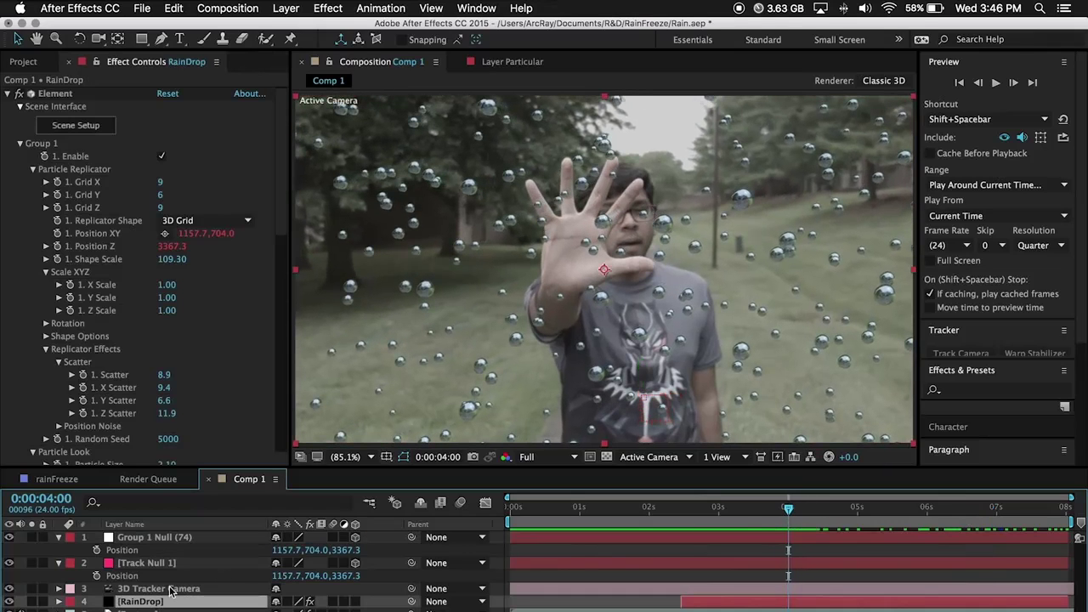
{"action": "left_click", "coordinate": [170, 590]}
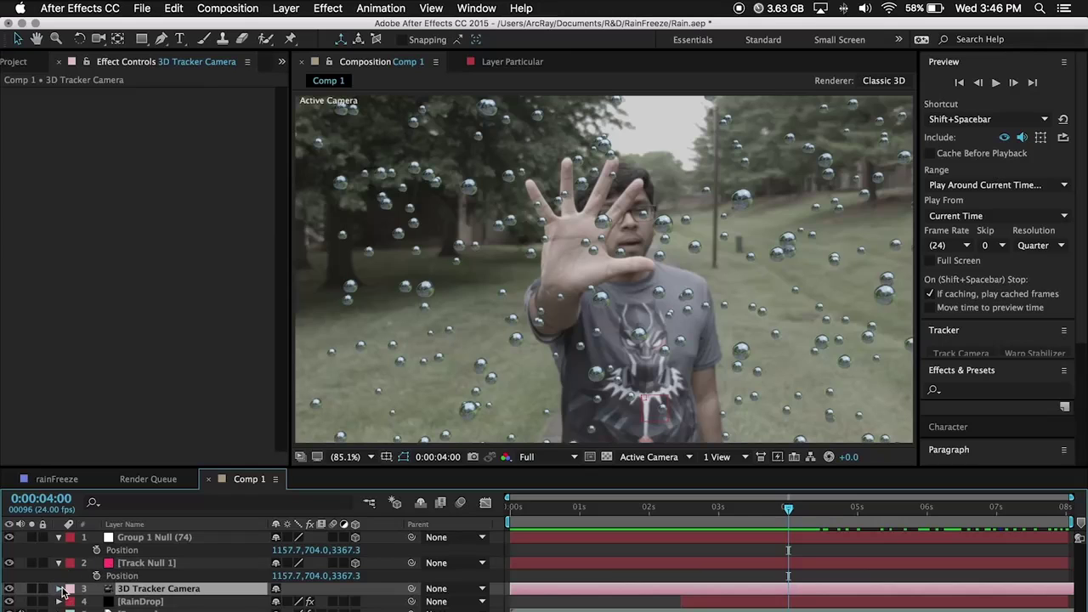
{"action": "left_click", "coordinate": [58, 588]}
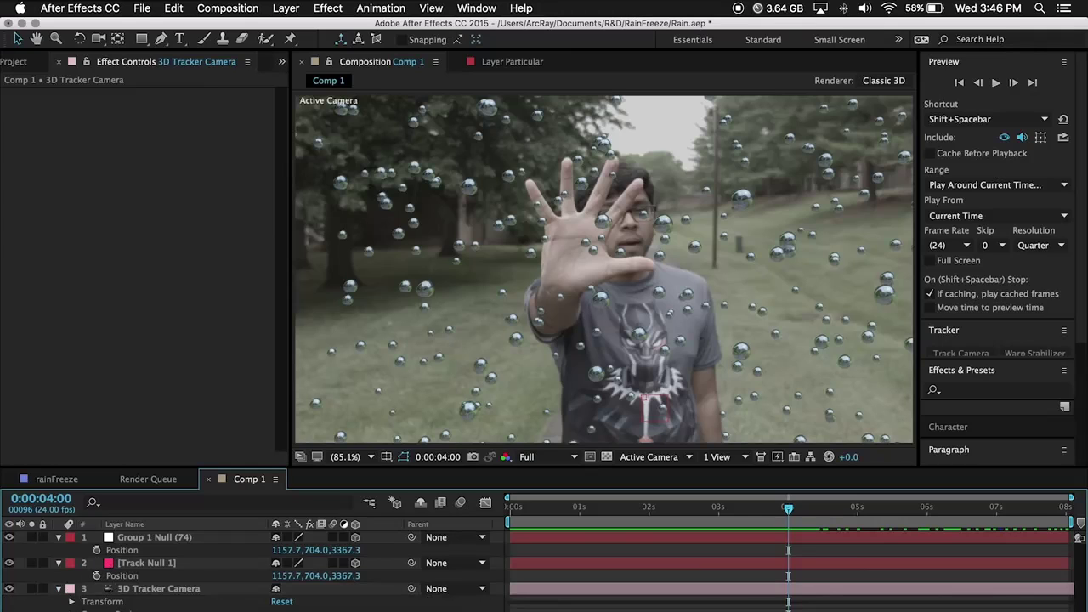
{"action": "scroll", "coordinate": [73, 595], "scroll_direction": "down", "scroll_amount": 3}
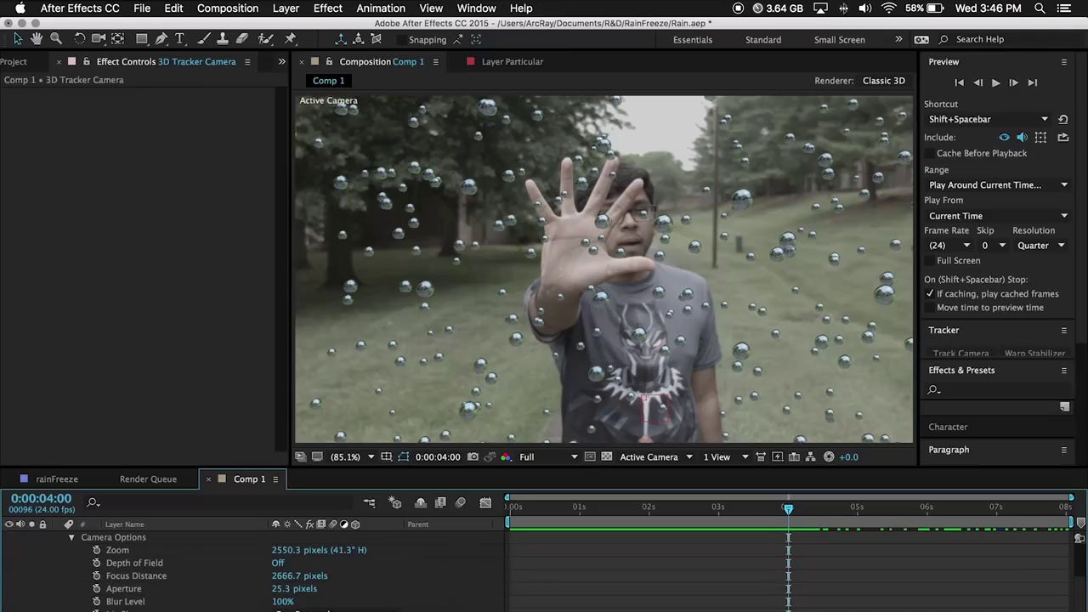
{"action": "left_click", "coordinate": [276, 564]}
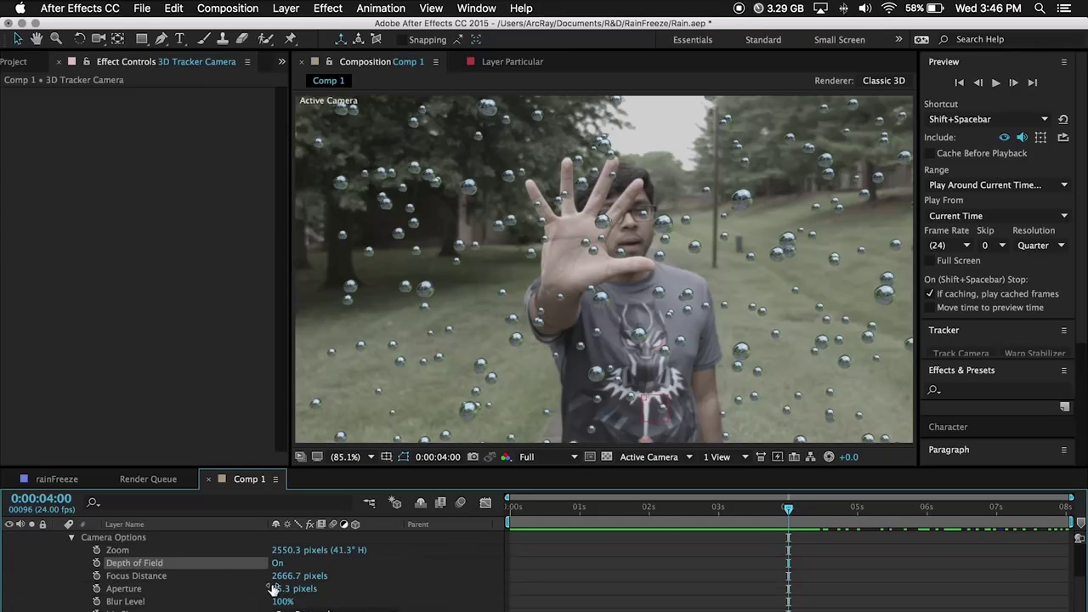
Step: Reduce the 3D Tracker Camera's Focus Distance to about 2324.7 pixels so the raindrops come into focus
{"action": "left_click_drag", "start_coordinate": [272, 588], "coordinate": [281, 591]}
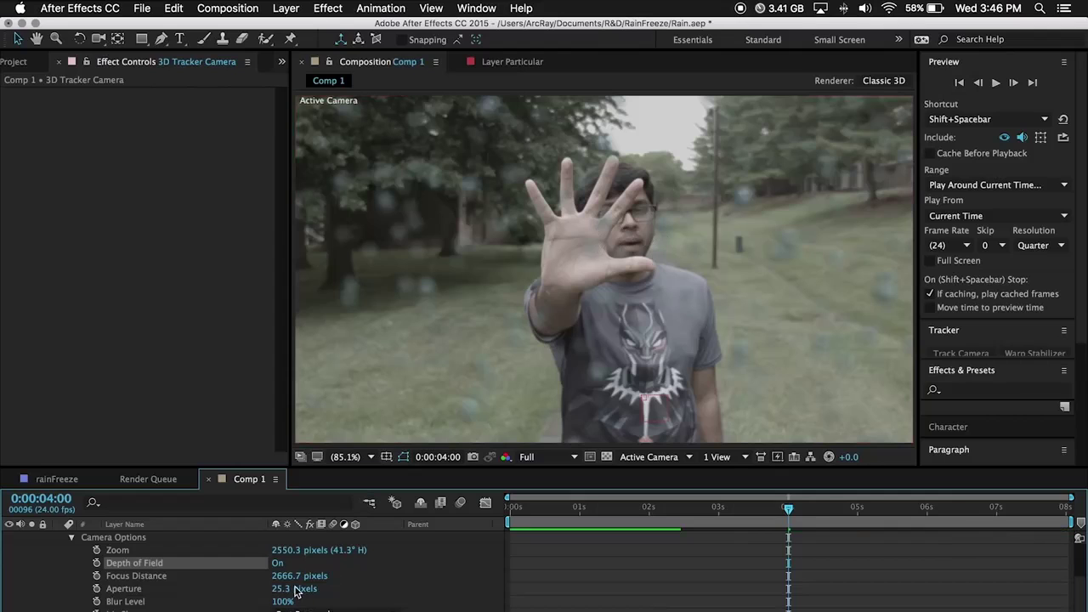
{"action": "left_click_drag", "start_coordinate": [296, 577], "coordinate": [85, 570]}
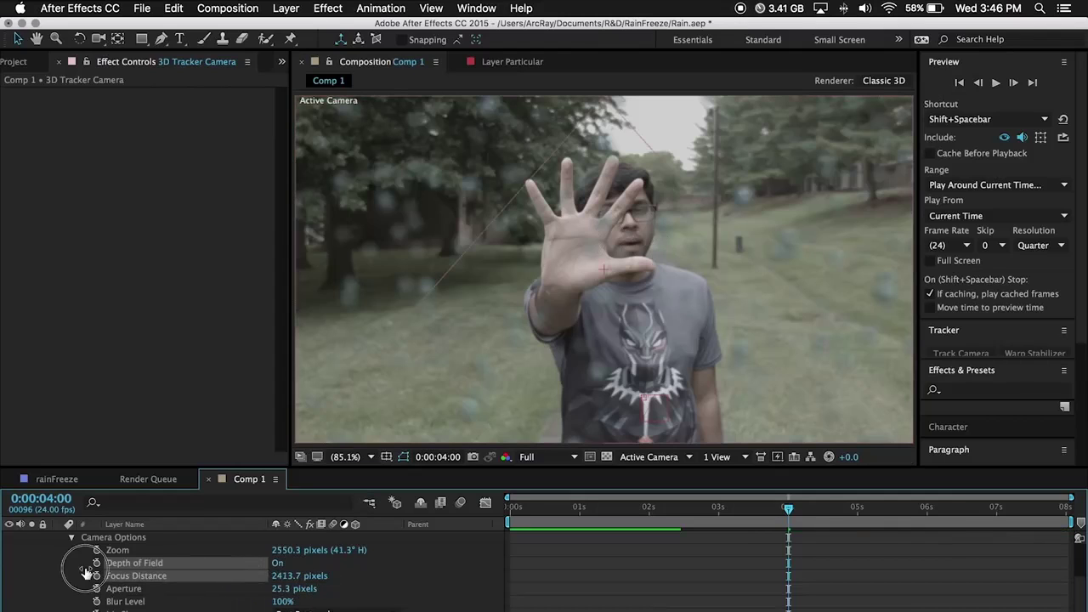
{"action": "left_click", "coordinate": [281, 576]}
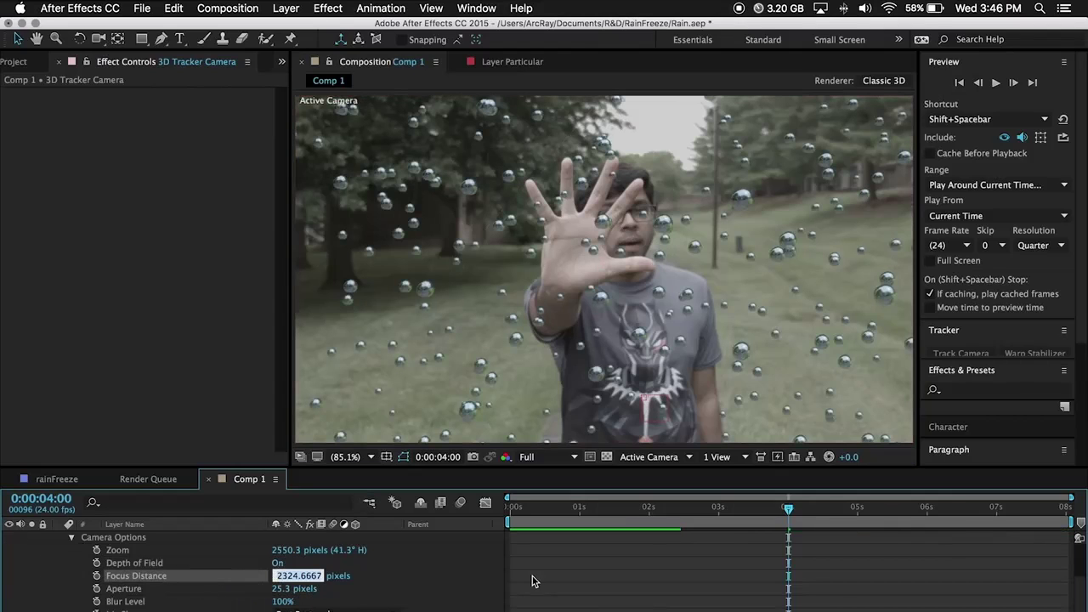
{"action": "left_click", "coordinate": [490, 601]}
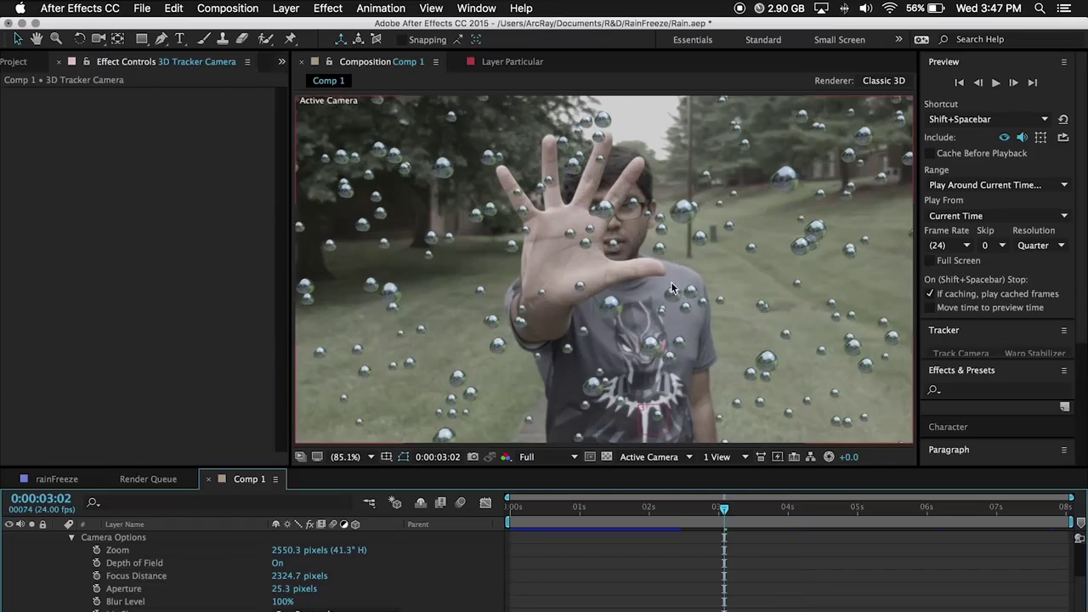
Step: Check the raindrops at 0:00:07:22 and 0:00:04:13, and enable motion blur for the composition
{"action": "left_click", "coordinate": [1074, 519]}
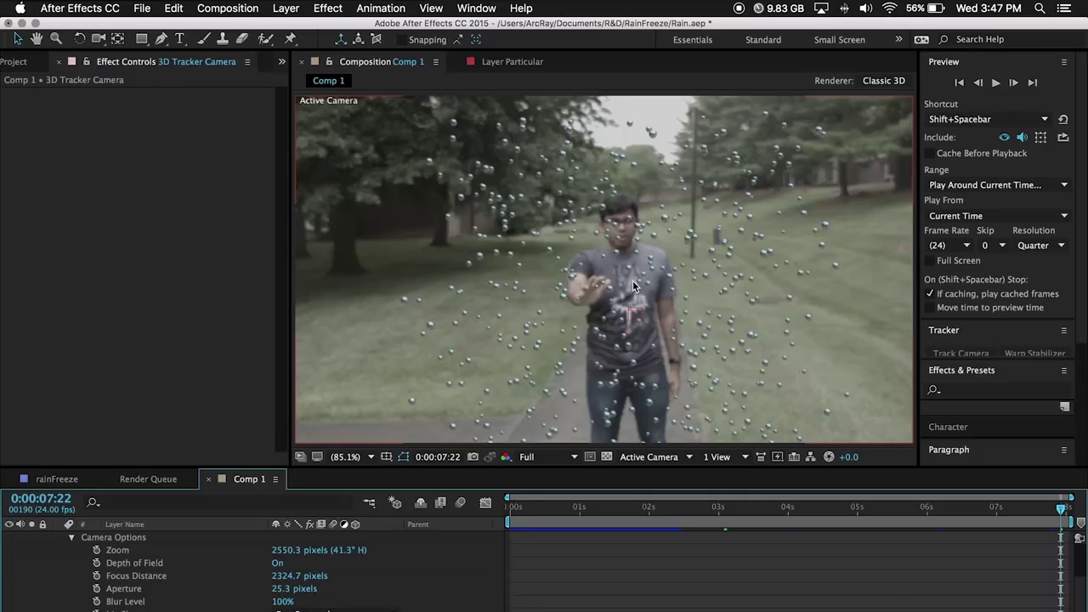
{"action": "left_click", "coordinate": [827, 520]}
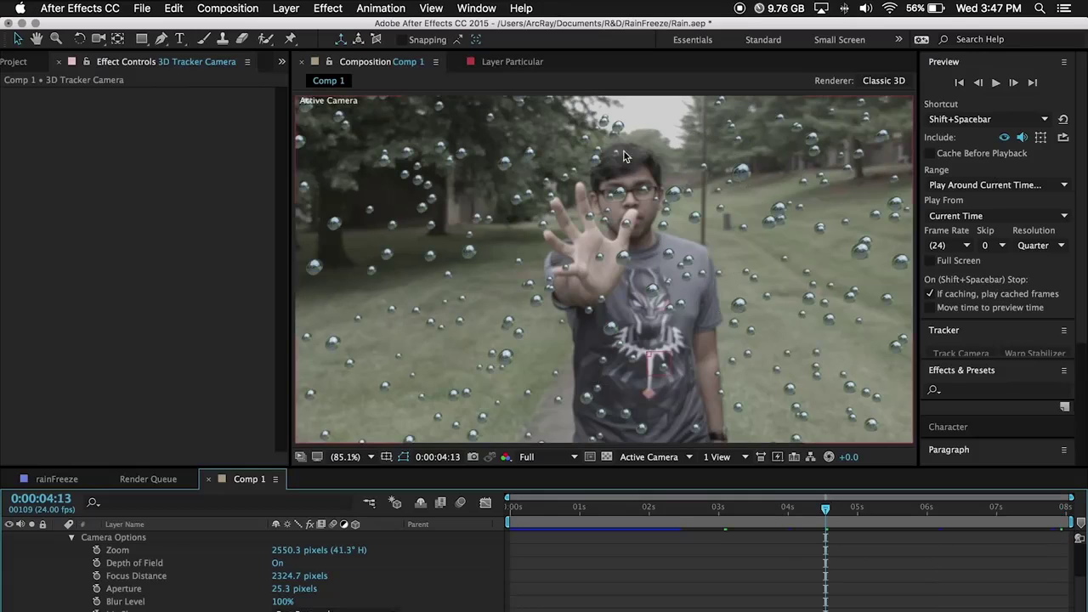
{"action": "scroll", "coordinate": [413, 605], "scroll_direction": "up", "scroll_amount": 3}
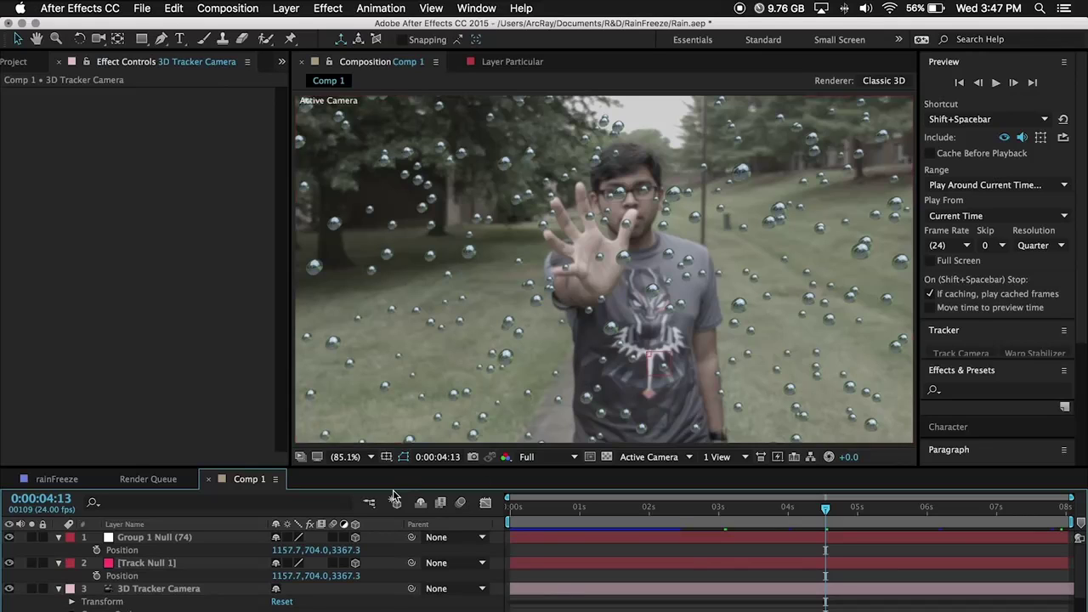
{"action": "left_click", "coordinate": [461, 503]}
Step: Try shifting the Group 1 Null along its X axis in the composition, and undo the move
{"action": "left_click", "coordinate": [231, 574]}
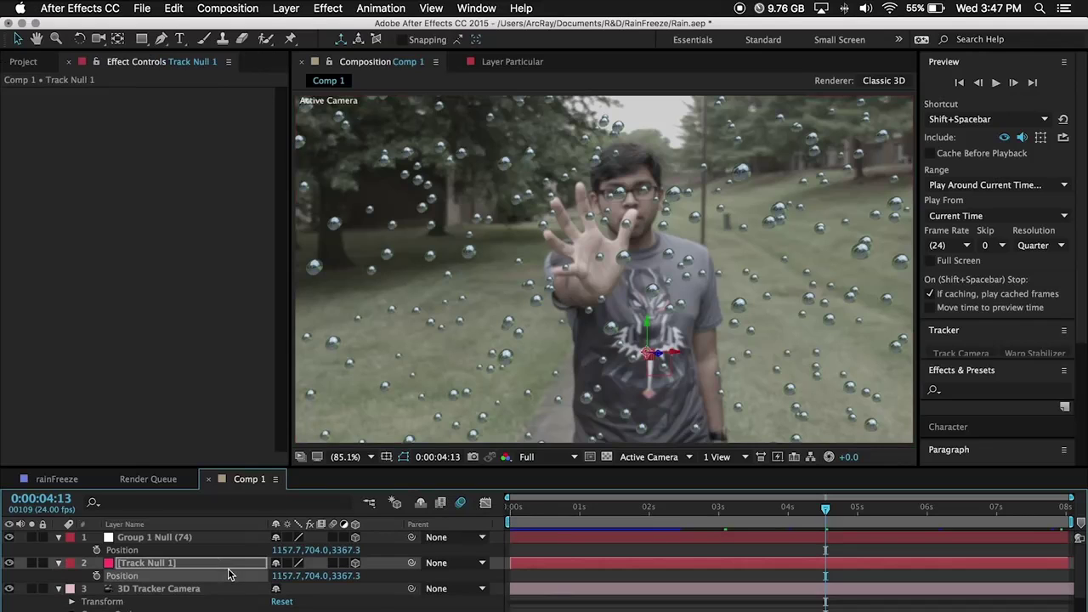
{"action": "left_click", "coordinate": [186, 546]}
{"action": "left_click", "coordinate": [183, 545]}
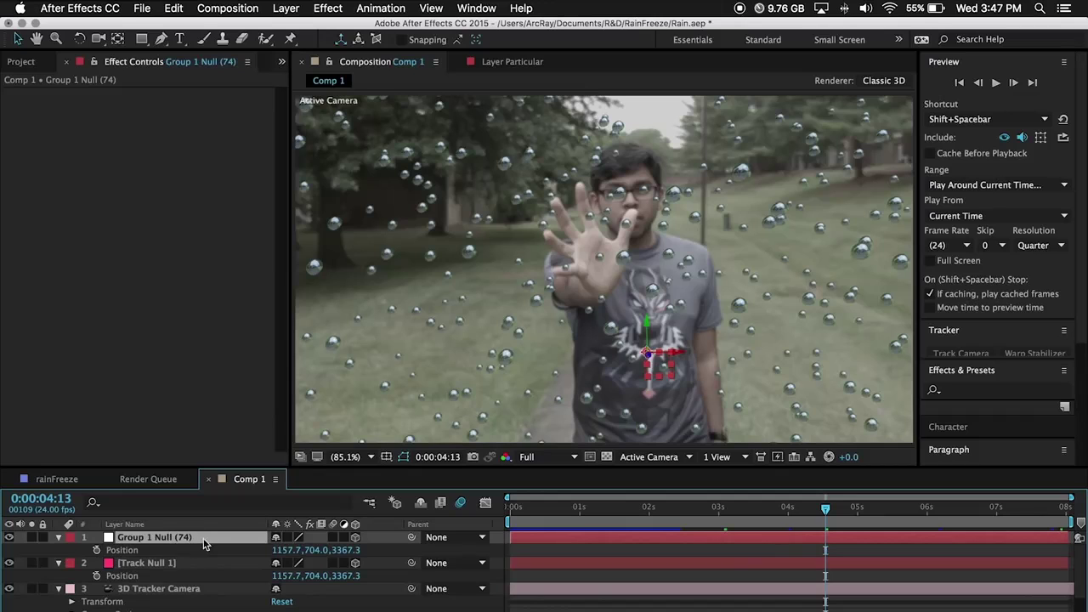
{"action": "left_click", "coordinate": [679, 357]}
{"action": "left_click_drag", "start_coordinate": [679, 357], "coordinate": [778, 367]}
{"action": "key", "text": "super+z"}
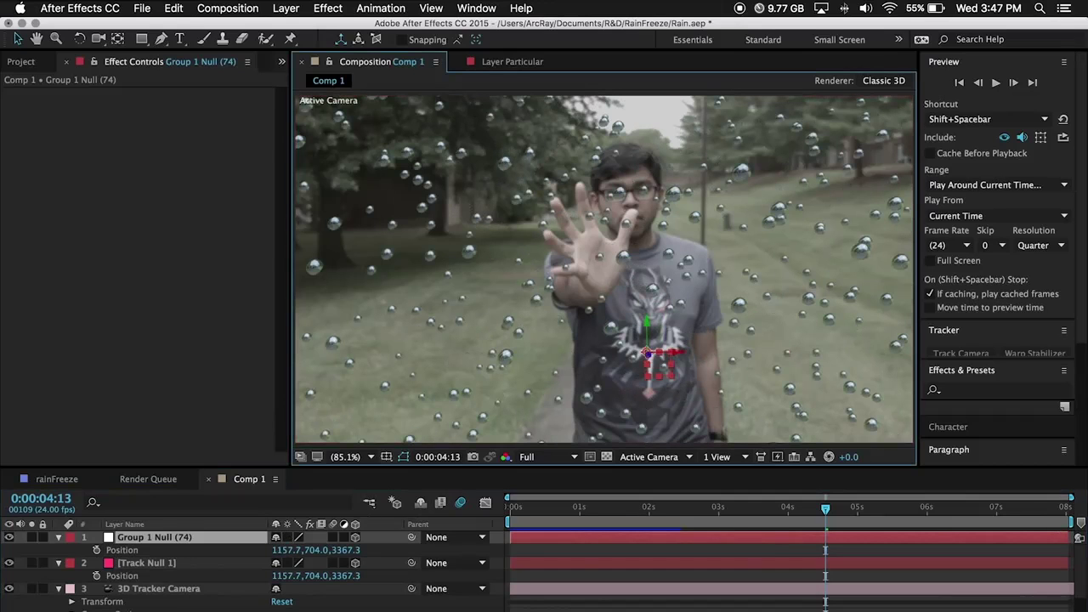
Step: Select the 3D Tracker Camera layer
{"action": "left_click", "coordinate": [159, 589]}
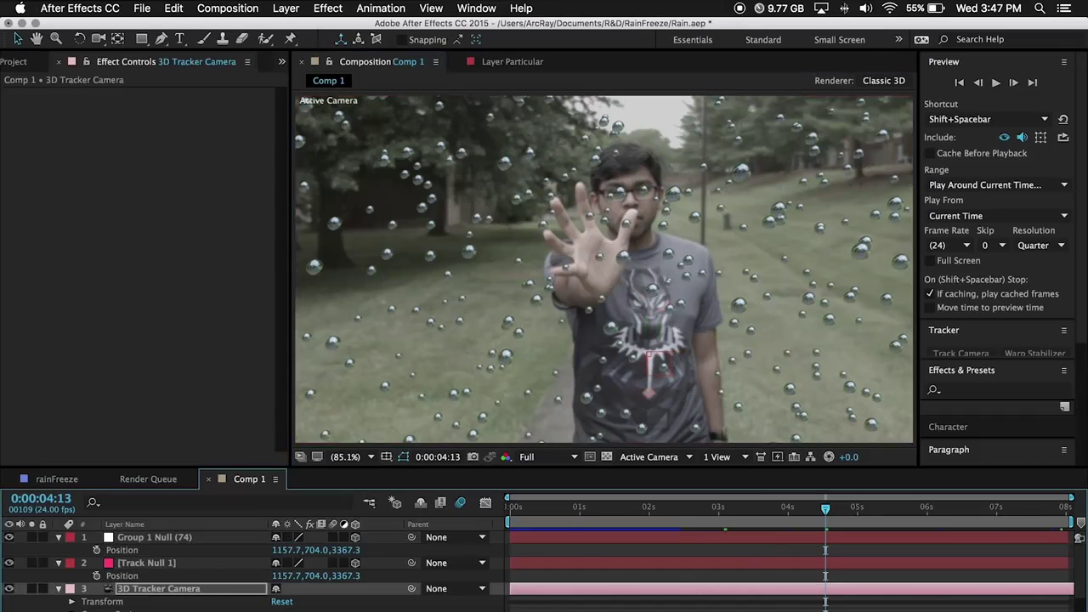